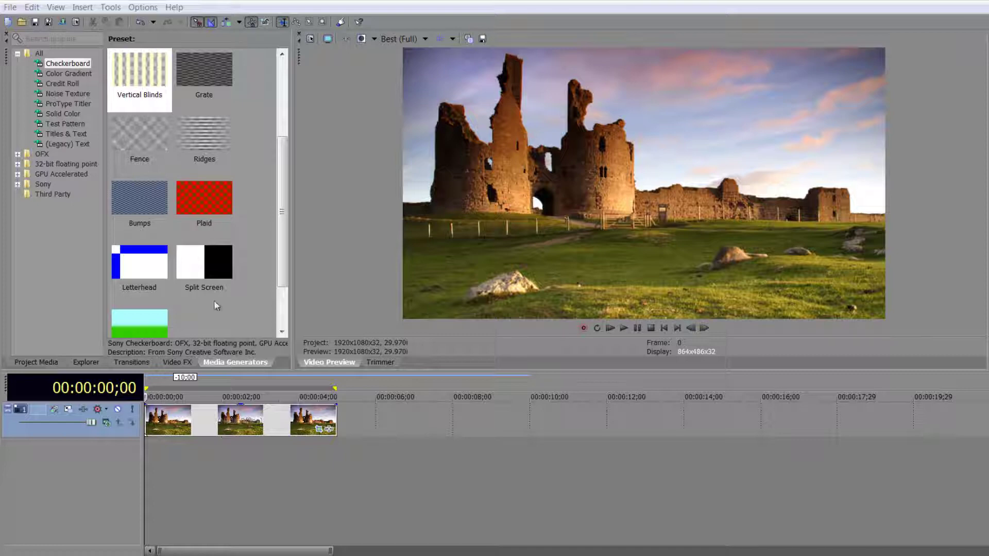
# Place the (Default) Checkerboard generator on a new top track and slide its event to time 0
pyautogui.scroll(2, 279, 67)
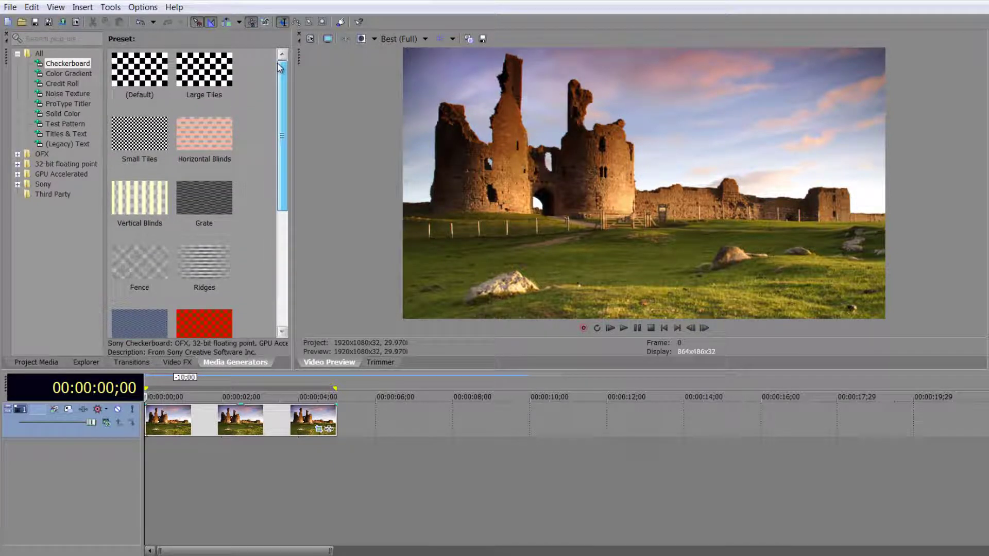
pyautogui.scroll(-1, 279, 67)
pyautogui.scroll(1, 279, 67)
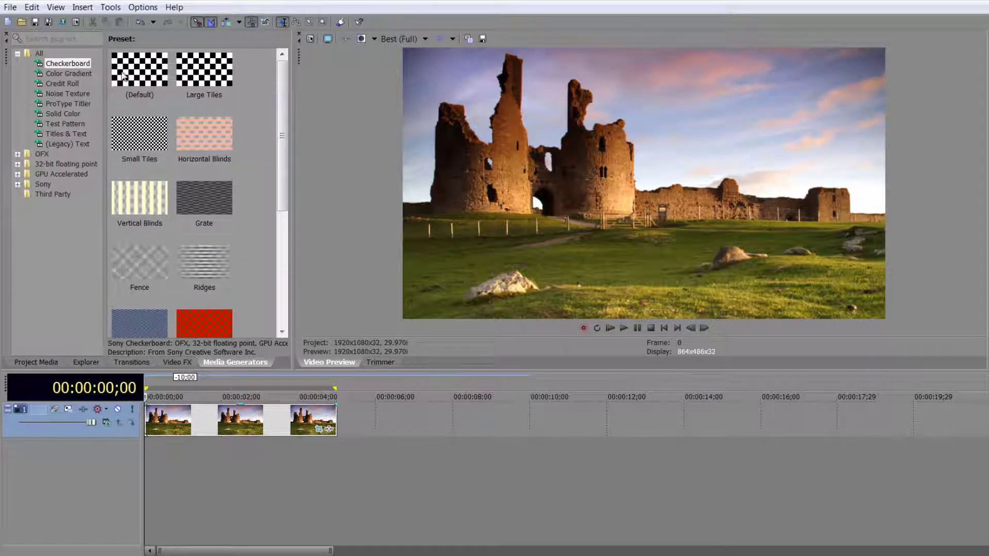
pyautogui.moveTo(142, 77); pyautogui.dragTo(154, 450)
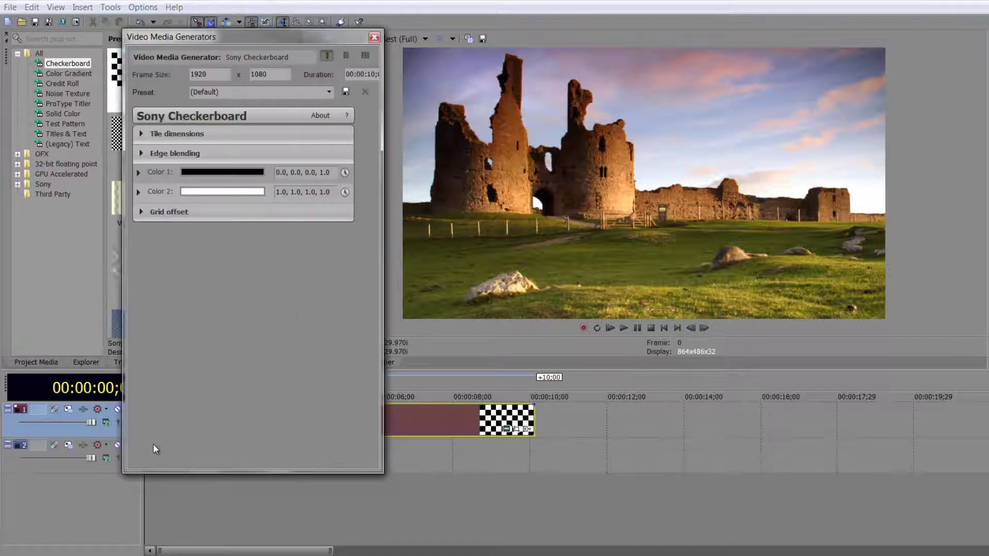
pyautogui.click(374, 38)
pyautogui.moveTo(229, 419); pyautogui.dragTo(225, 420)
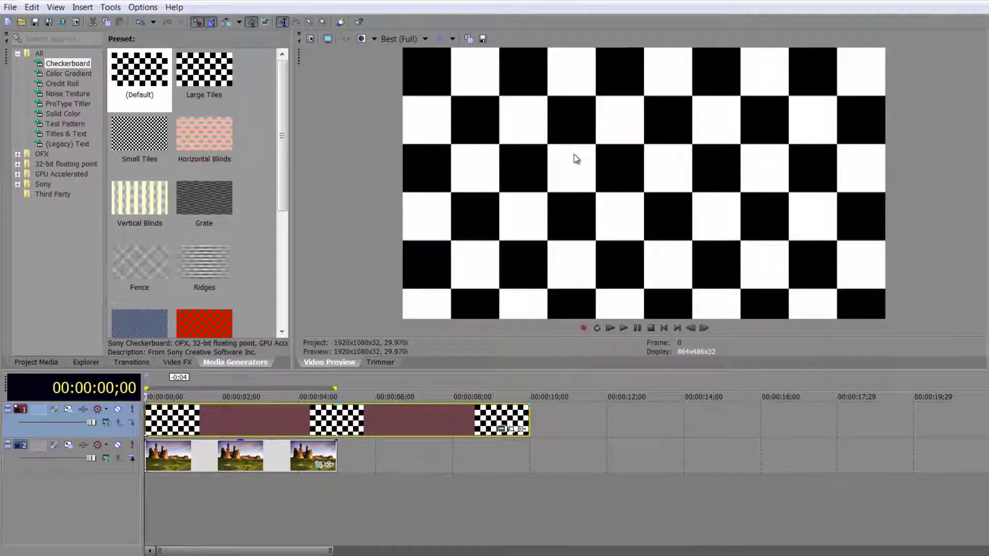
pyautogui.click(106, 423)
pyautogui.click(130, 245)
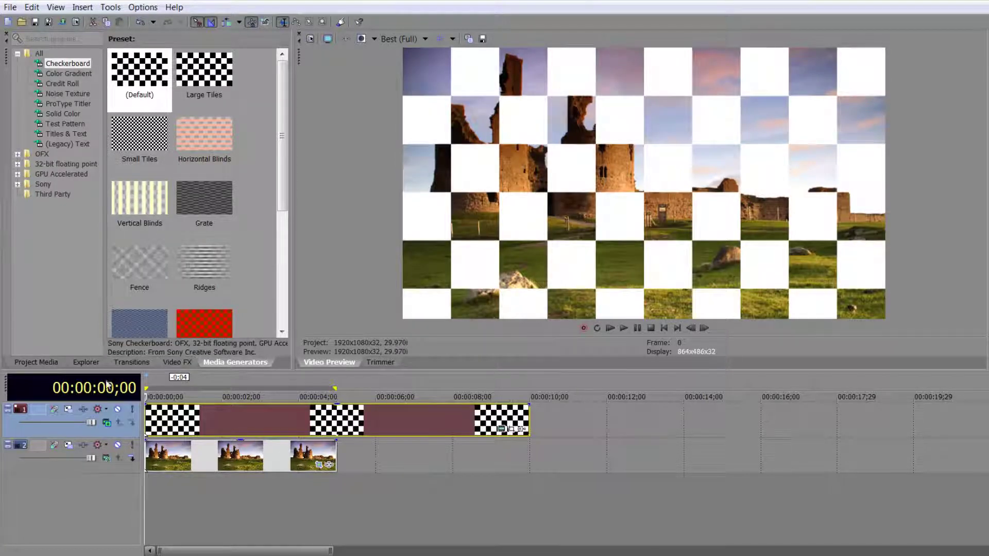
pyautogui.click(106, 423)
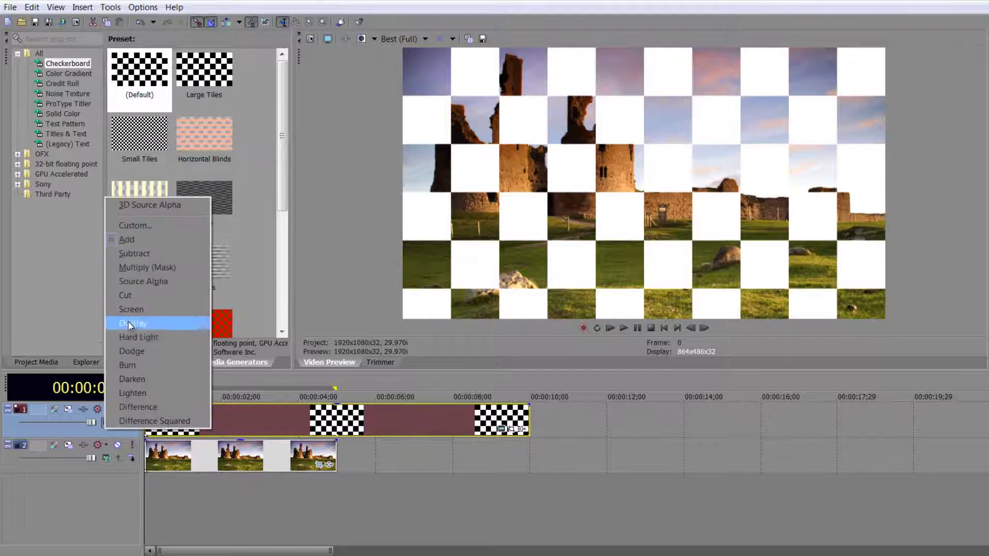
pyautogui.click(130, 268)
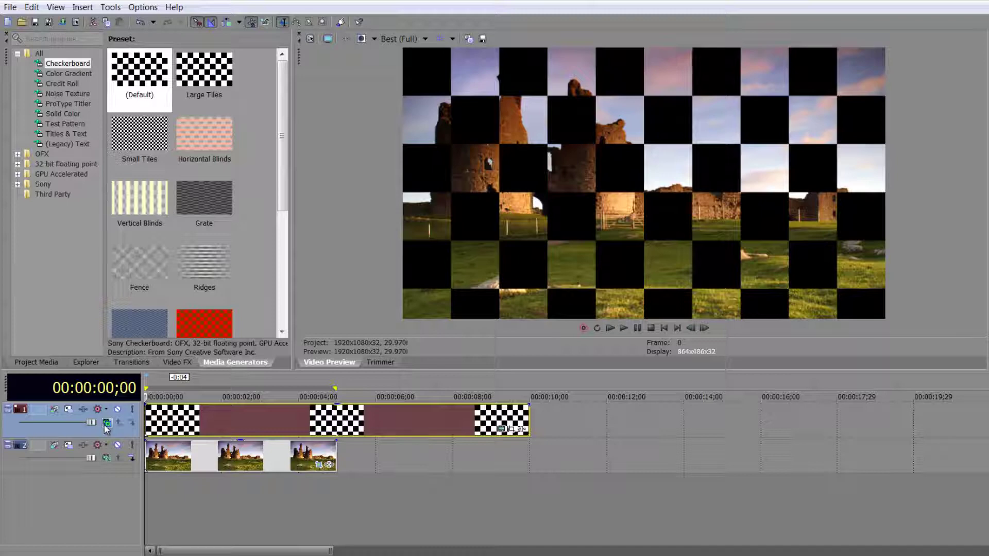
pyautogui.click(105, 424)
pyautogui.click(124, 296)
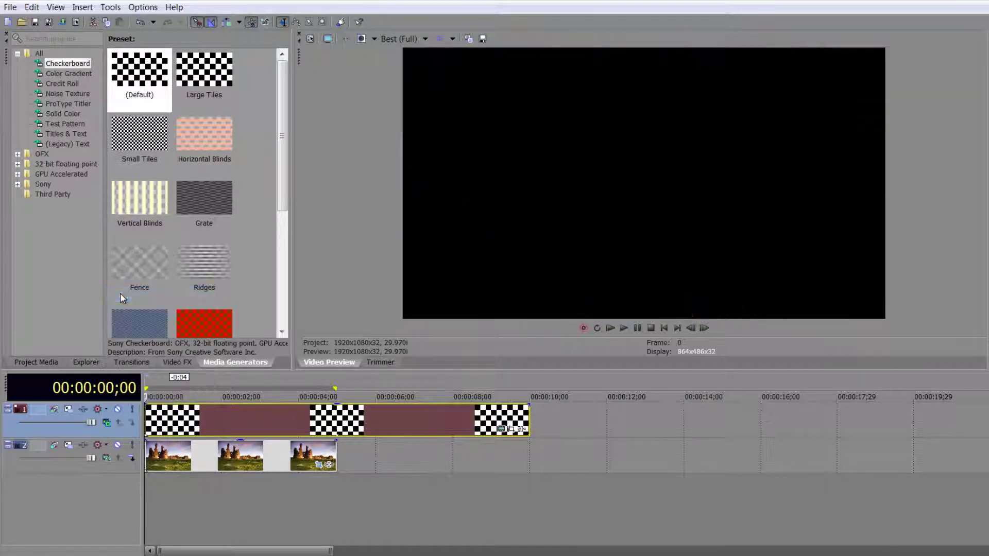
pyautogui.click(106, 425)
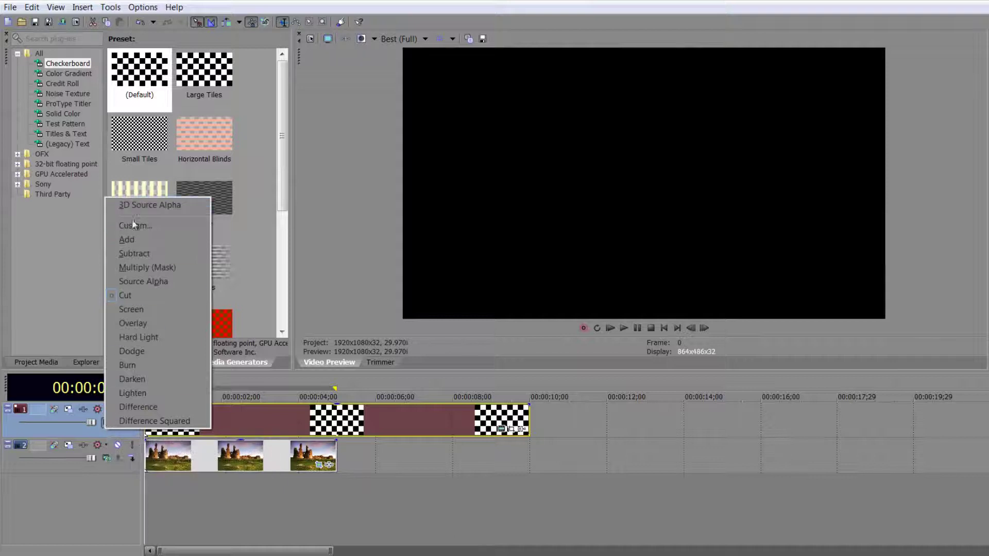
pyautogui.click(138, 281)
pyautogui.click(384, 412)
# Delete the checkerboard event and put a Horizontal Blinds generator on track 1 with Color 1 enabled
pyautogui.press('Delete')
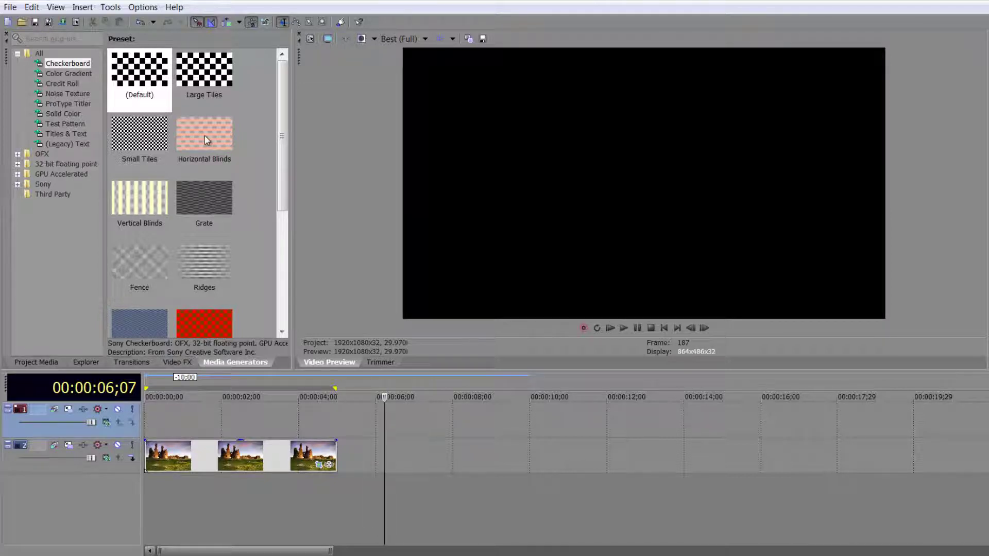
pyautogui.moveTo(203, 129); pyautogui.dragTo(192, 293)
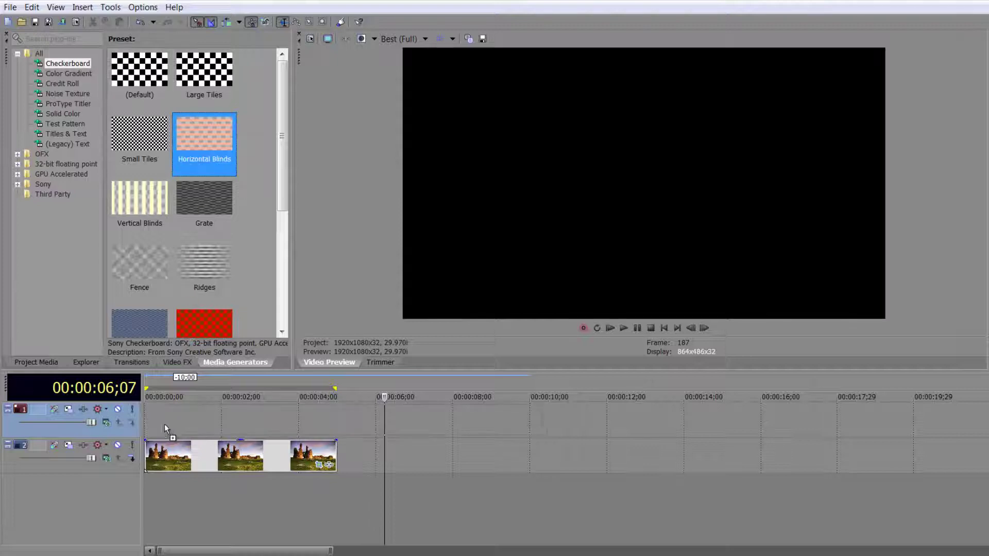
pyautogui.moveTo(122, 425); pyautogui.dragTo(148, 423)
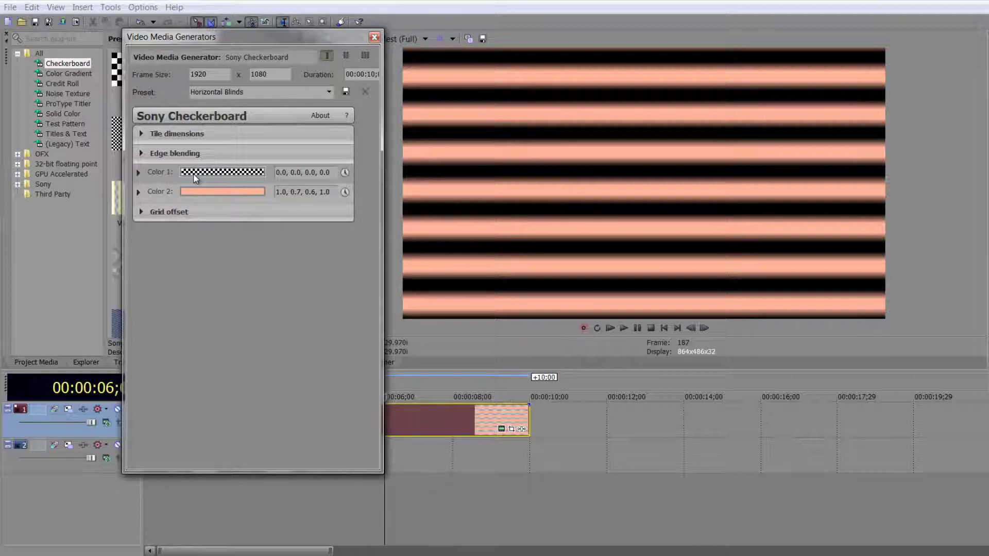
pyautogui.click(227, 174)
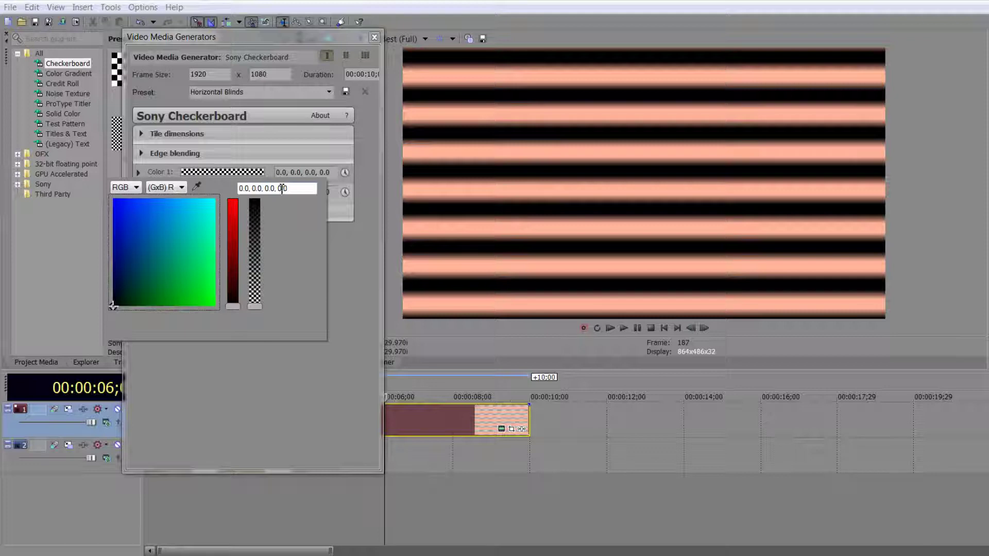
pyautogui.click(375, 45)
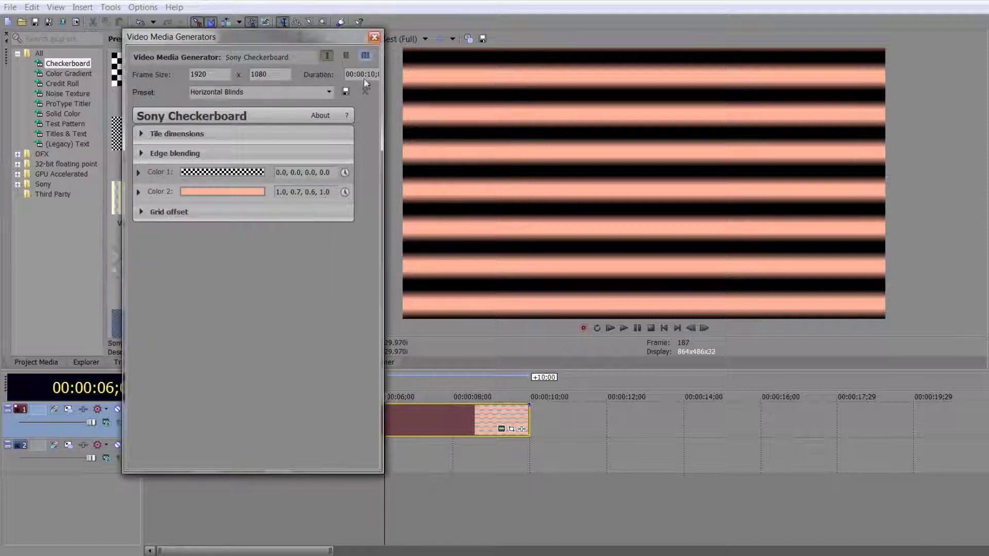
pyautogui.click(374, 39)
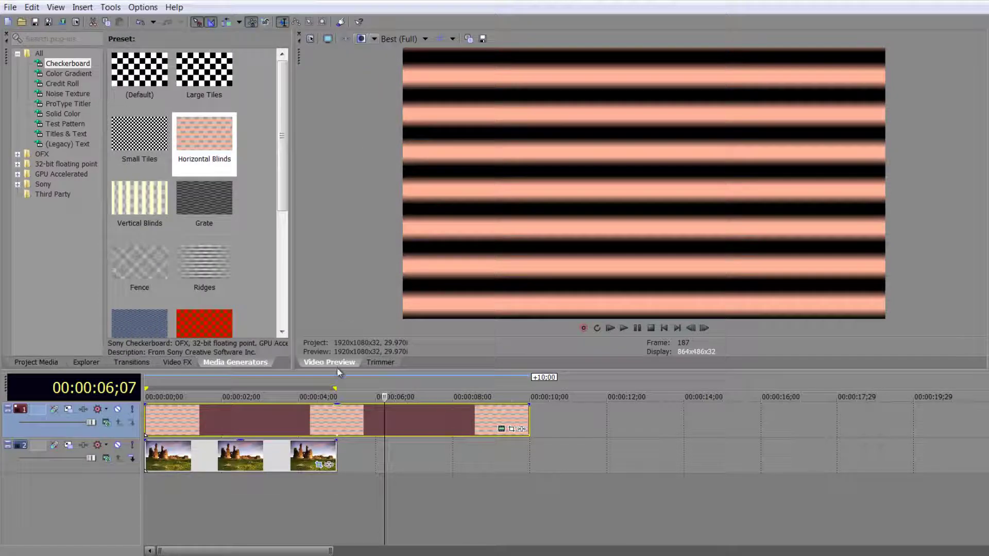
# Set the blinds' Color 2 to a strong blue (0.03, 0.21, 0.94, 1.0) and try a Grid offset shift
pyautogui.click(269, 428)
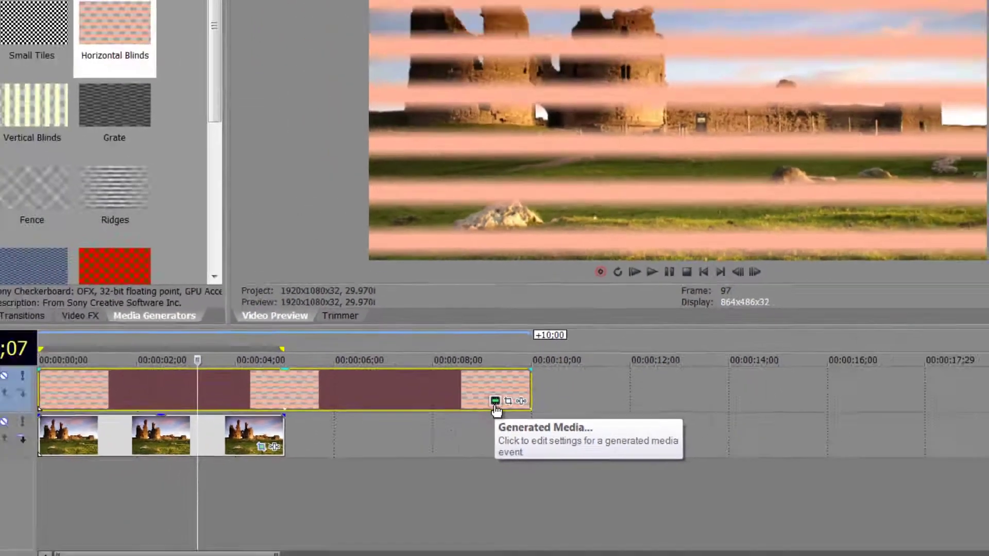
pyautogui.click(481, 345)
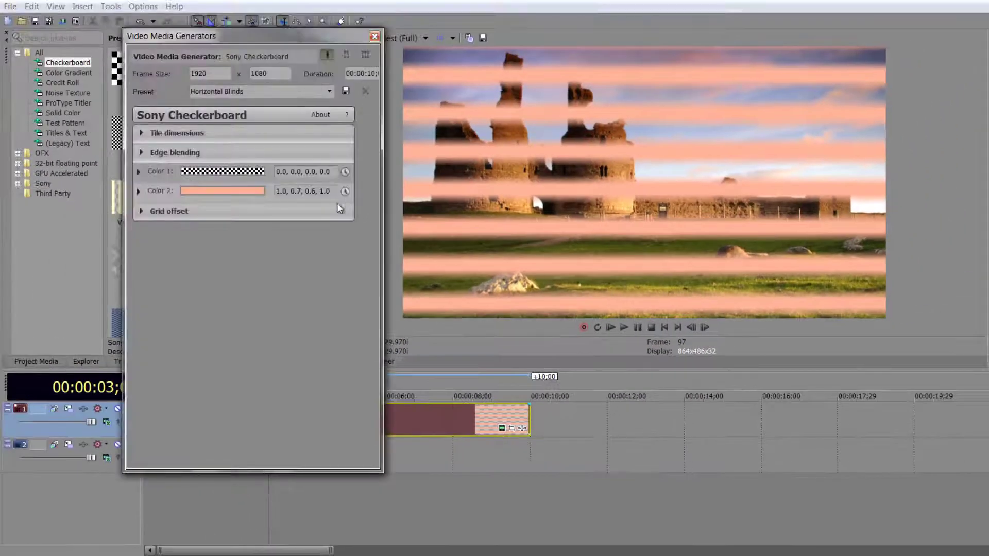
pyautogui.click(229, 197)
pyautogui.moveTo(233, 221); pyautogui.dragTo(232, 288)
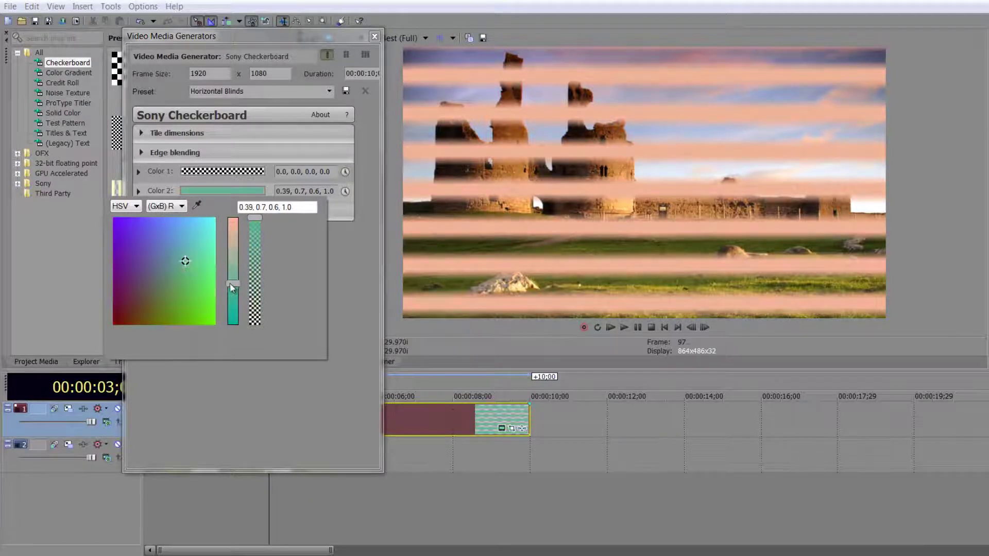
pyautogui.moveTo(186, 263); pyautogui.dragTo(135, 224)
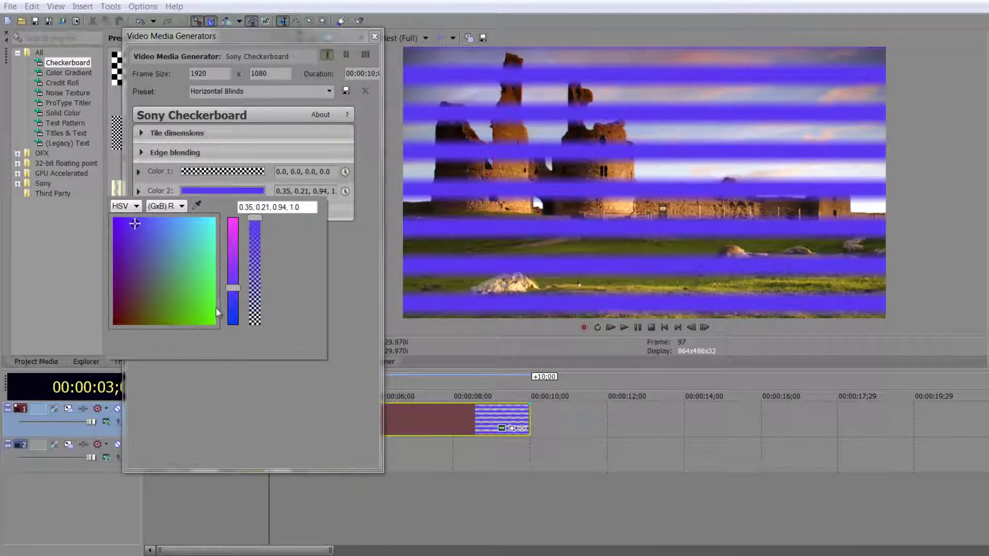
pyautogui.moveTo(239, 292); pyautogui.dragTo(235, 323)
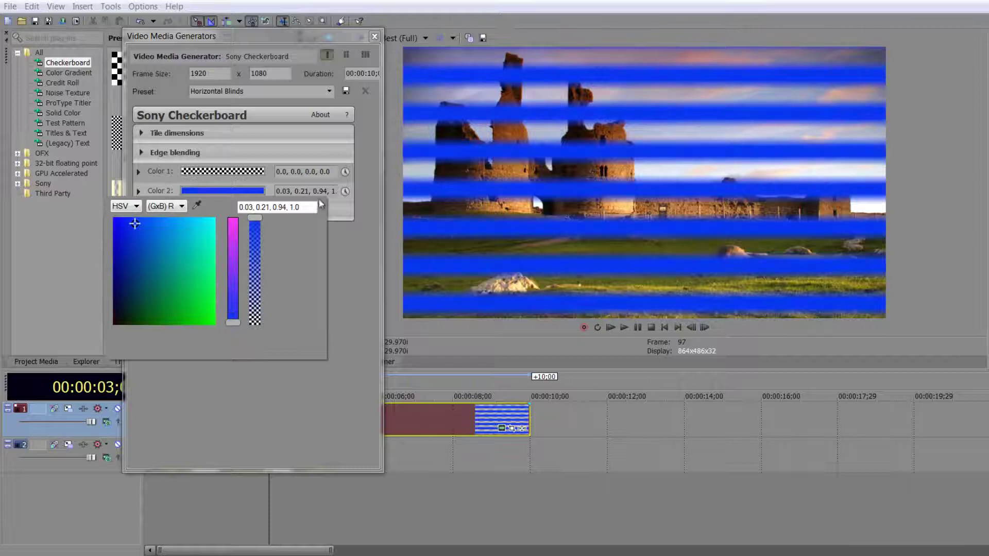
pyautogui.click(346, 250)
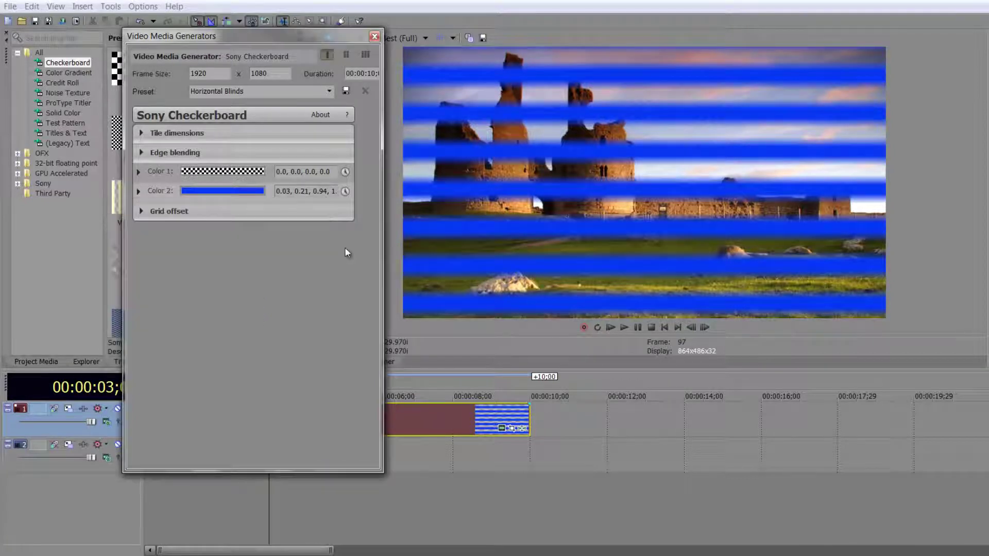
pyautogui.click(142, 213)
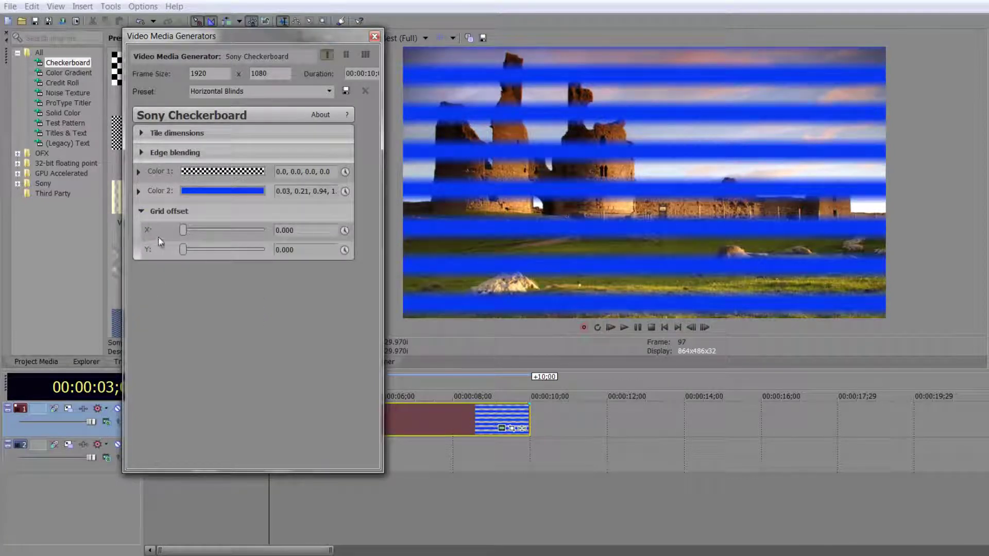
pyautogui.moveTo(183, 230); pyautogui.dragTo(178, 249)
# Switch the blinds track's compositing mode to Add after briefly trying Difference
pyautogui.click(374, 37)
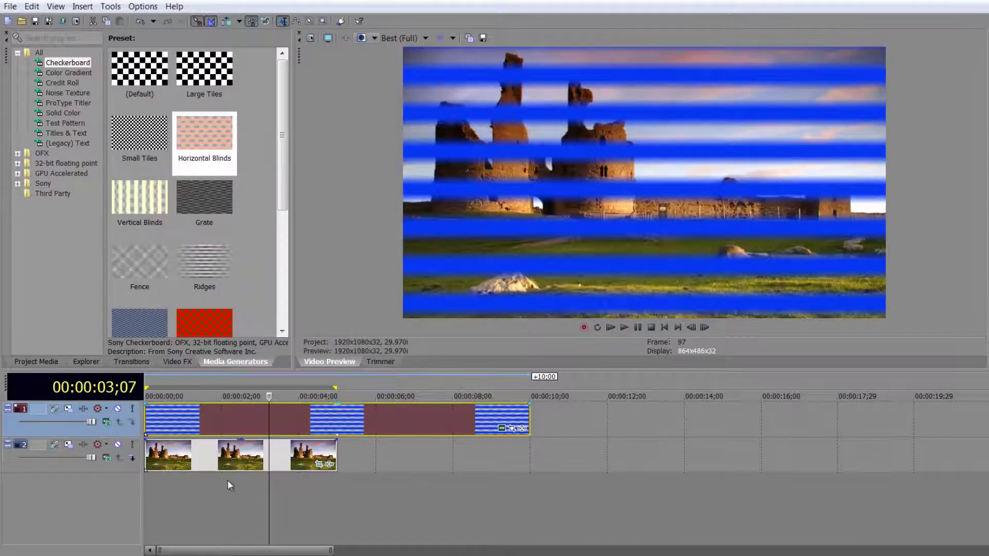
pyautogui.click(106, 424)
pyautogui.click(137, 406)
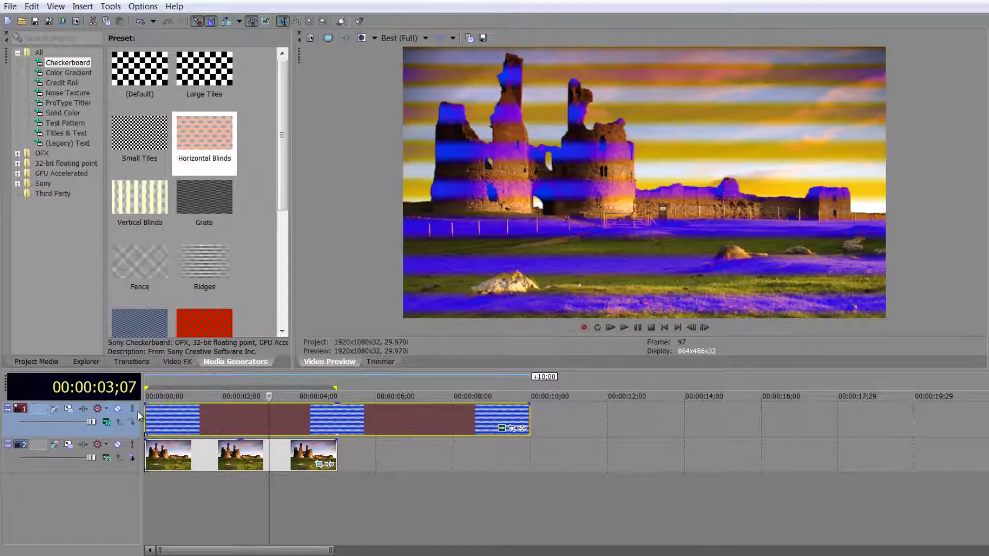
pyautogui.click(106, 424)
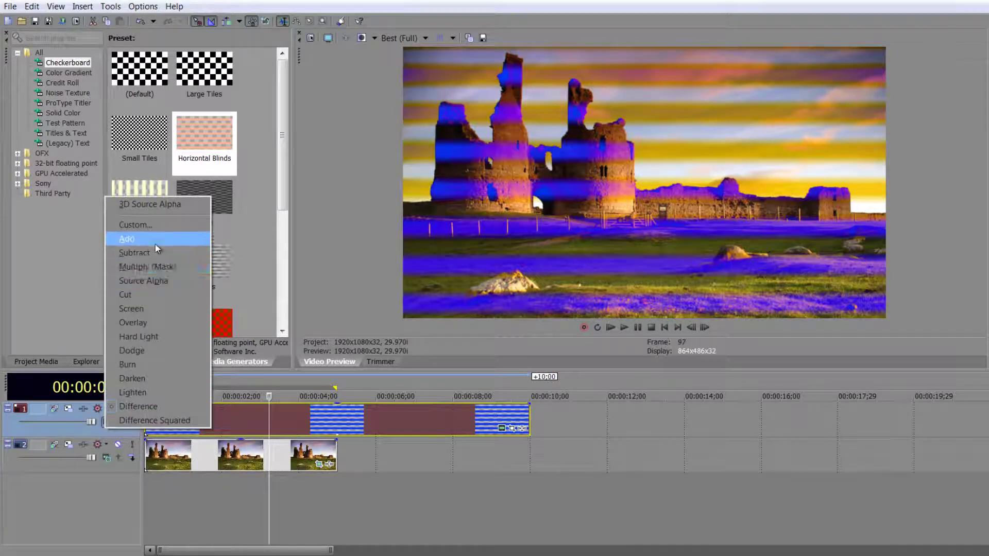
pyautogui.click(129, 238)
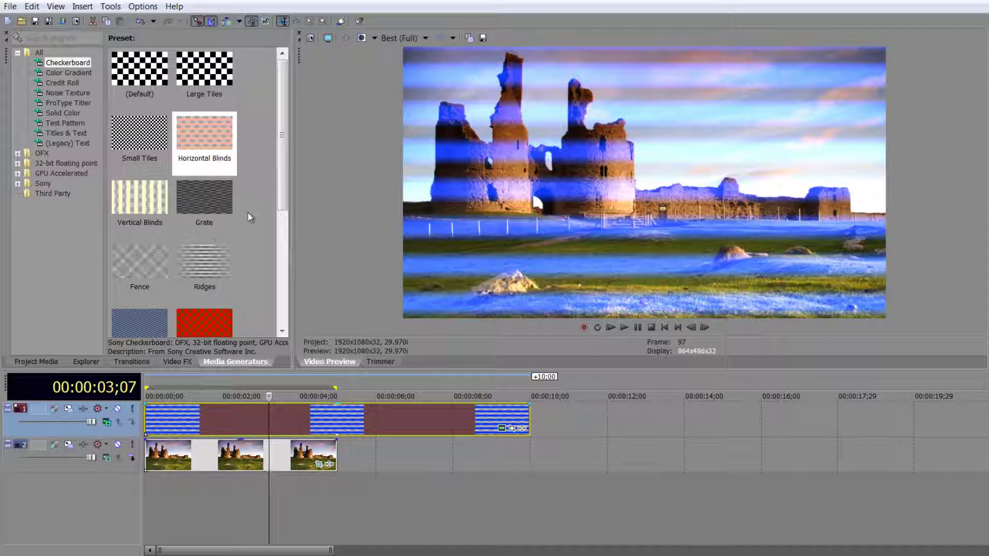
pyautogui.moveTo(282, 206); pyautogui.dragTo(270, 278)
# Delete the striped overlay and add the Plaid checkerboard preset to the top track
pyautogui.click(370, 420)
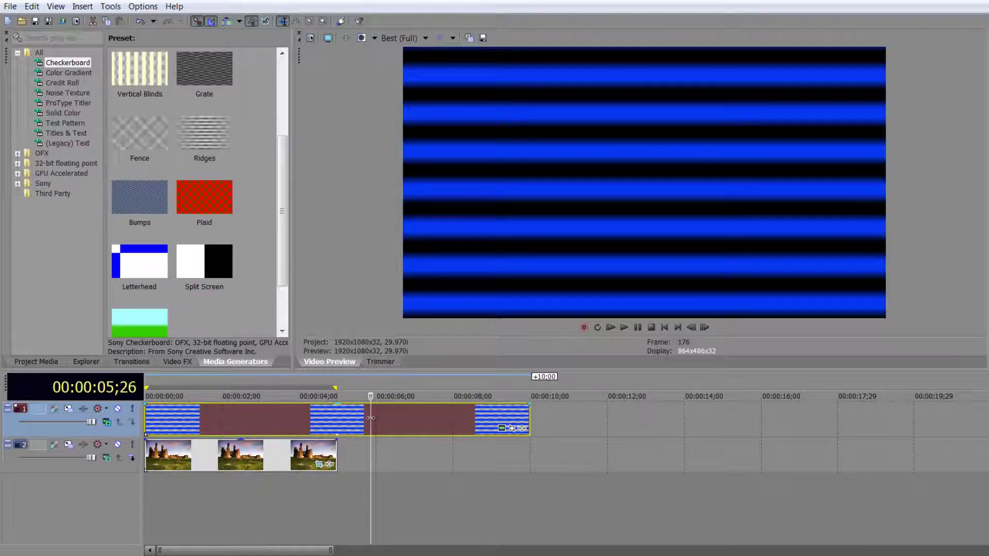
pyautogui.press('Delete')
pyautogui.click(215, 196)
pyautogui.moveTo(213, 193); pyautogui.dragTo(149, 415)
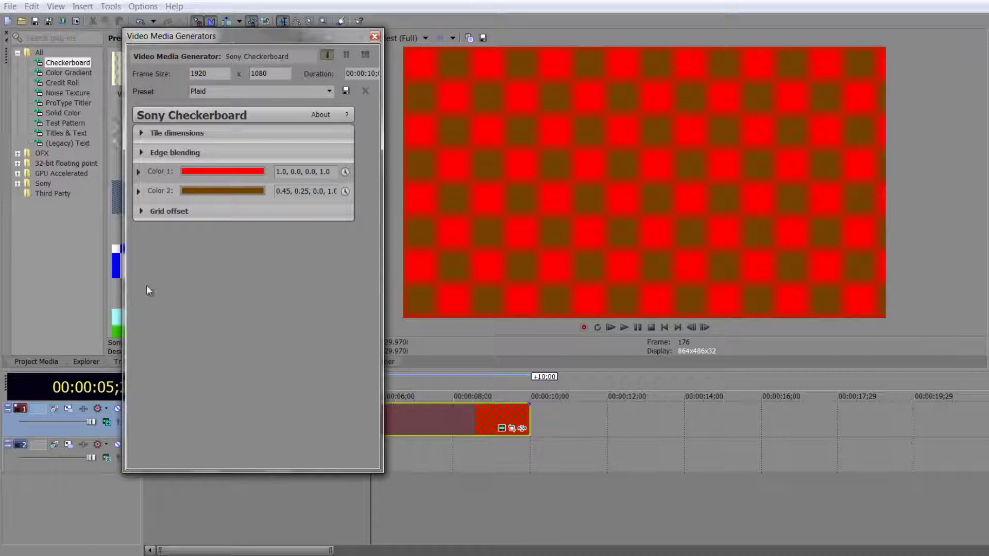
# Widen the tiles and give them a separate, small height for thin stripes
pyautogui.click(140, 133)
pyautogui.moveTo(189, 151); pyautogui.dragTo(217, 157)
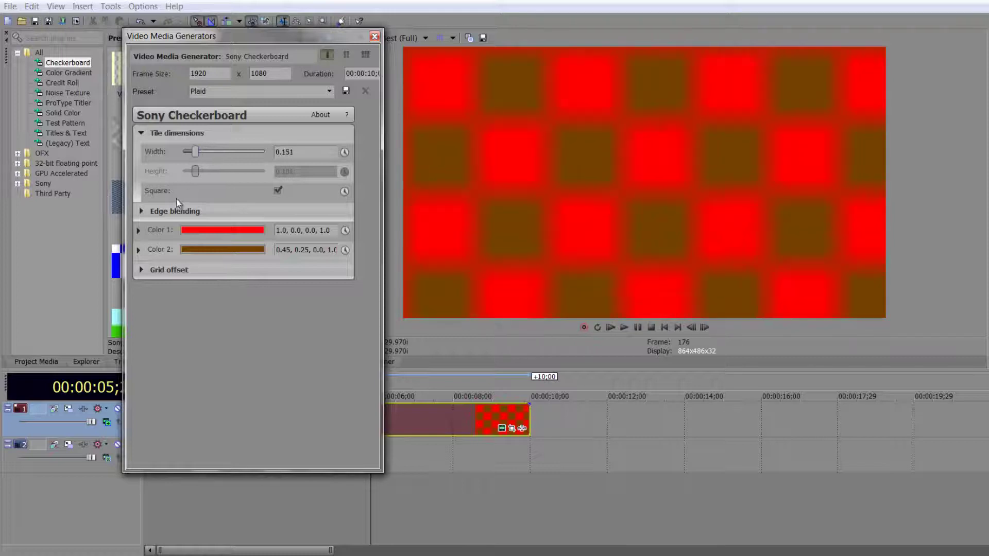
pyautogui.click(277, 190)
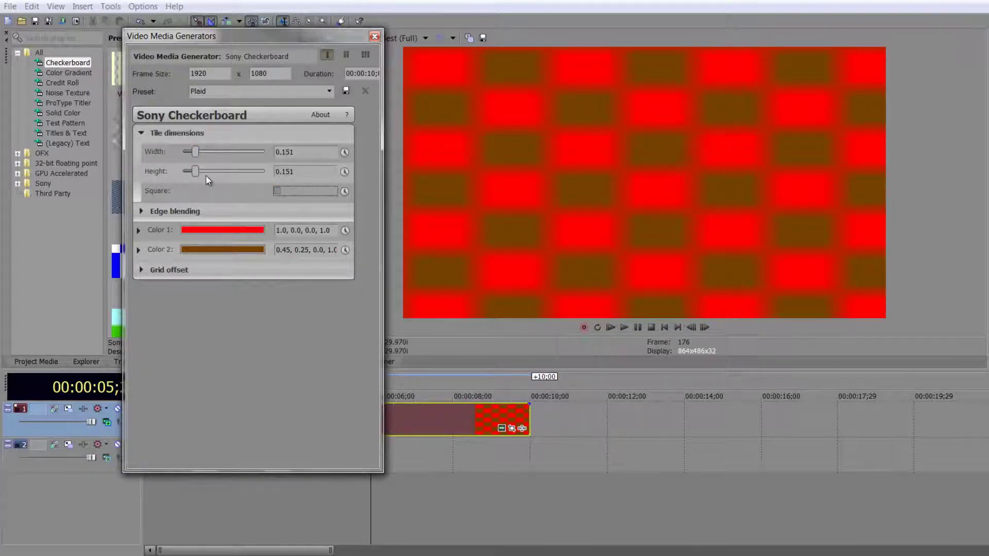
pyautogui.moveTo(199, 172); pyautogui.dragTo(228, 153)
# Make the second colour fully transparent and the first colour pale pink
pyautogui.click(209, 251)
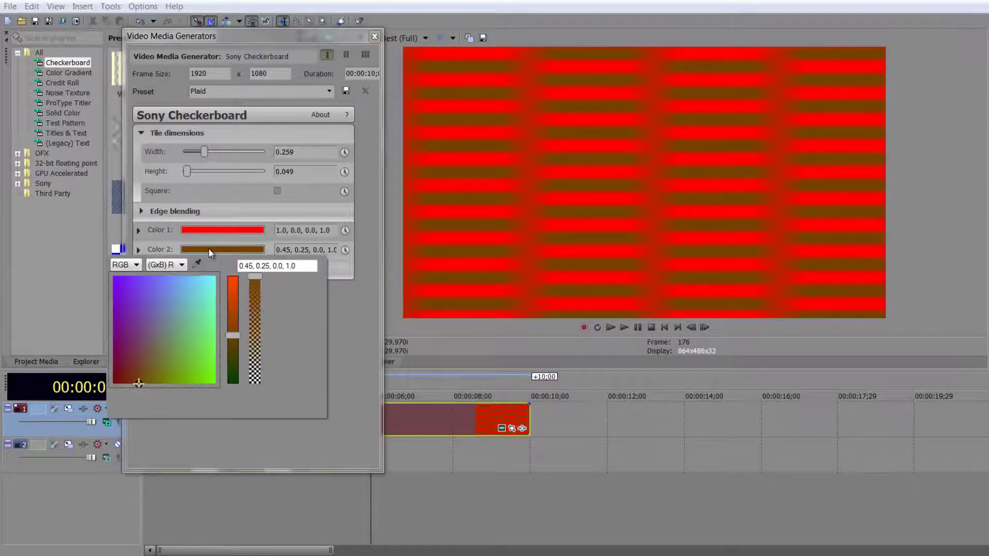
pyautogui.moveTo(254, 281); pyautogui.dragTo(256, 392)
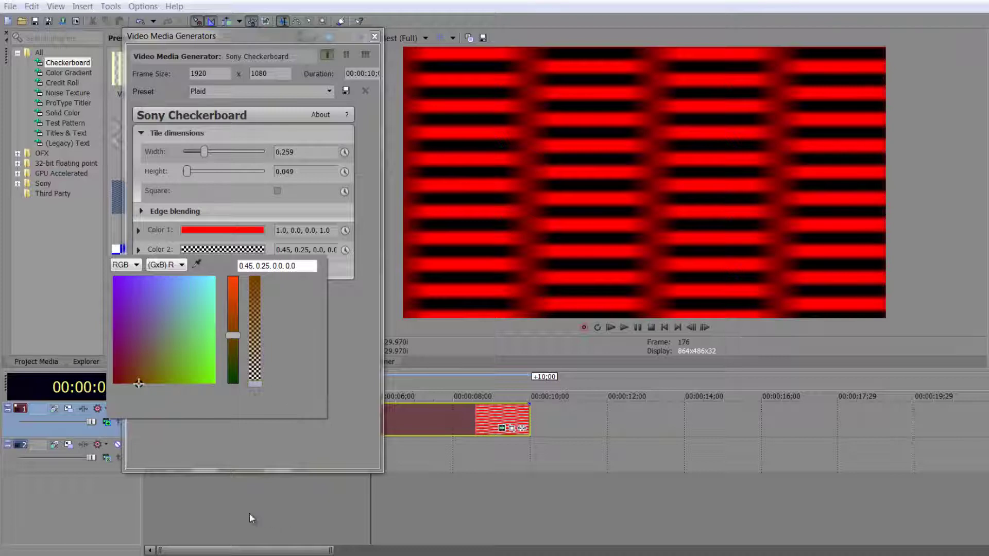
pyautogui.click(225, 531)
pyautogui.click(213, 508)
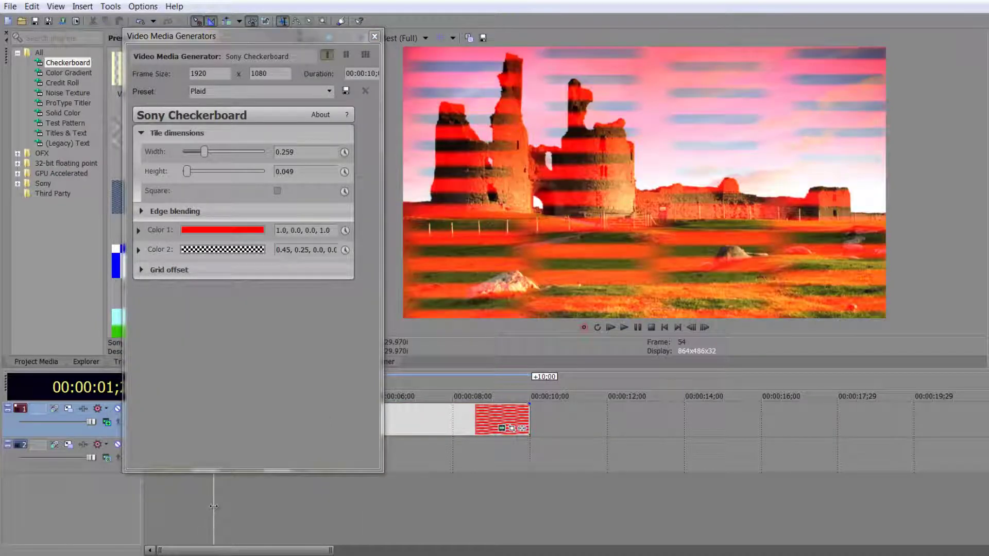
pyautogui.click(224, 229)
pyautogui.click(198, 280)
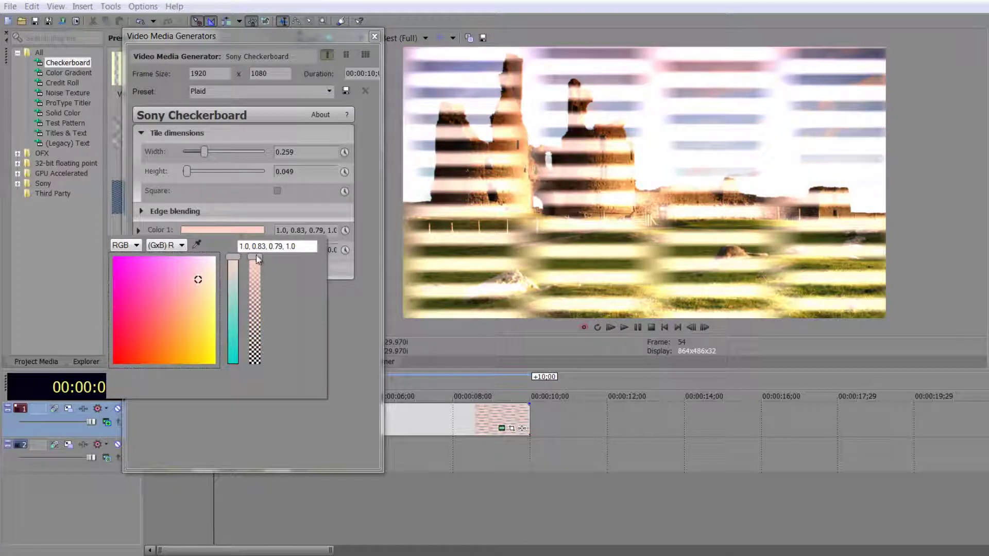
pyautogui.click(341, 332)
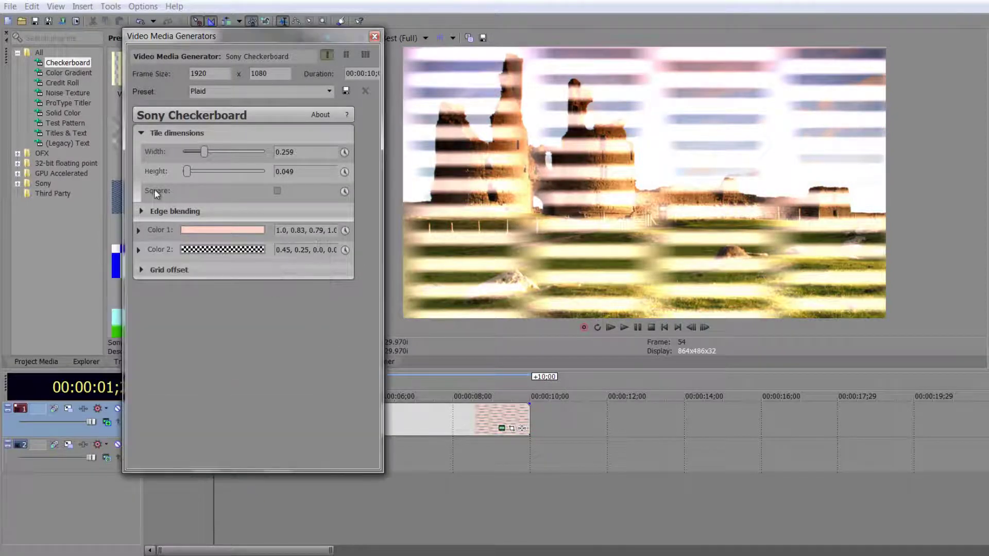
# Soften the stripes with edge blending of 0.551 horizontal and 0.435 vertical
pyautogui.click(144, 212)
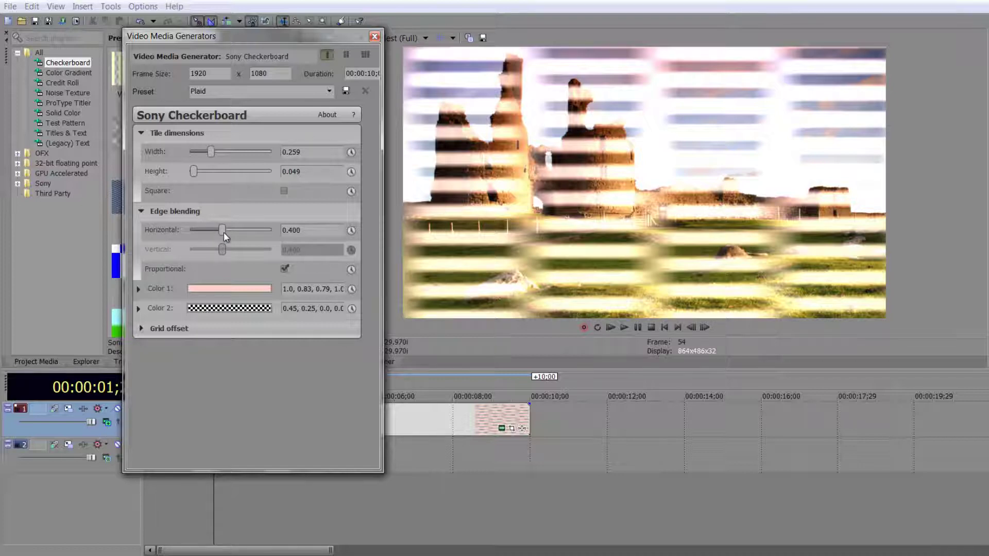
pyautogui.moveTo(223, 232)
pyautogui.mouseDown()
pyautogui.moveTo(240, 232)
pyautogui.moveTo(191, 237)
pyautogui.moveTo(246, 239)
pyautogui.moveTo(236, 236)
pyautogui.mouseUp()
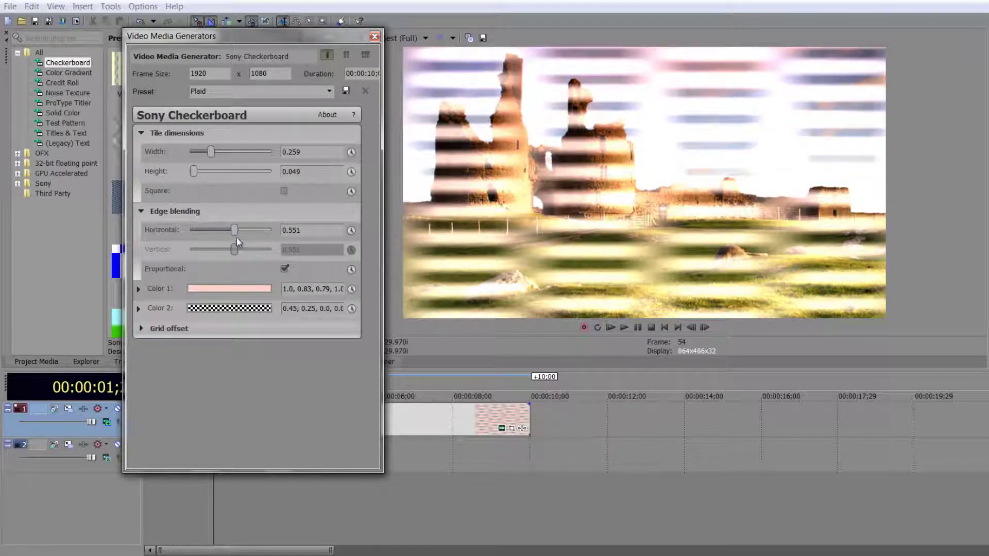
pyautogui.click(284, 269)
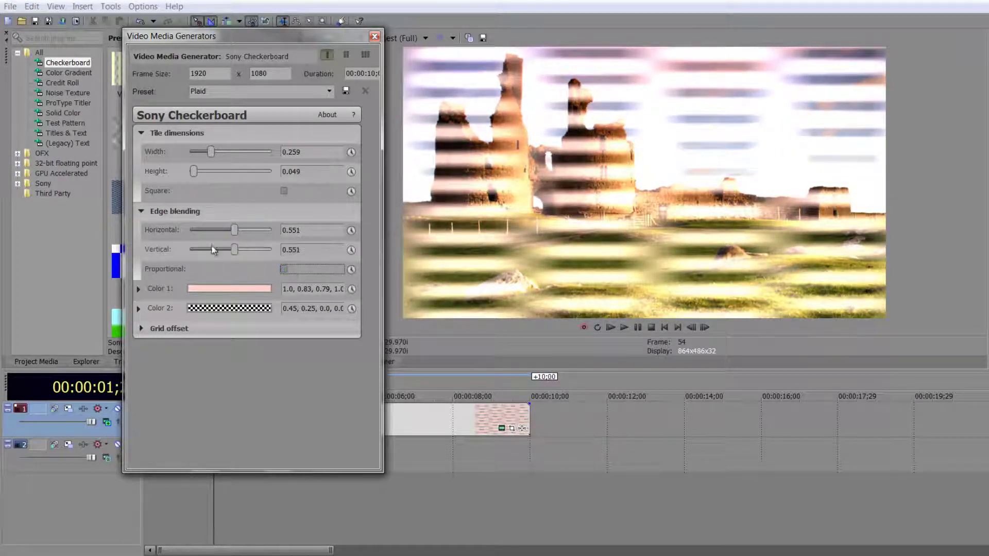
pyautogui.moveTo(239, 248)
pyautogui.mouseDown()
pyautogui.moveTo(193, 252)
pyautogui.moveTo(271, 255)
pyautogui.moveTo(205, 254)
pyautogui.moveTo(227, 250)
pyautogui.mouseUp()
# Composite the Plaid overlay with Difference Squared, dipping opacity to 81% then restoring 100%
pyautogui.click(374, 36)
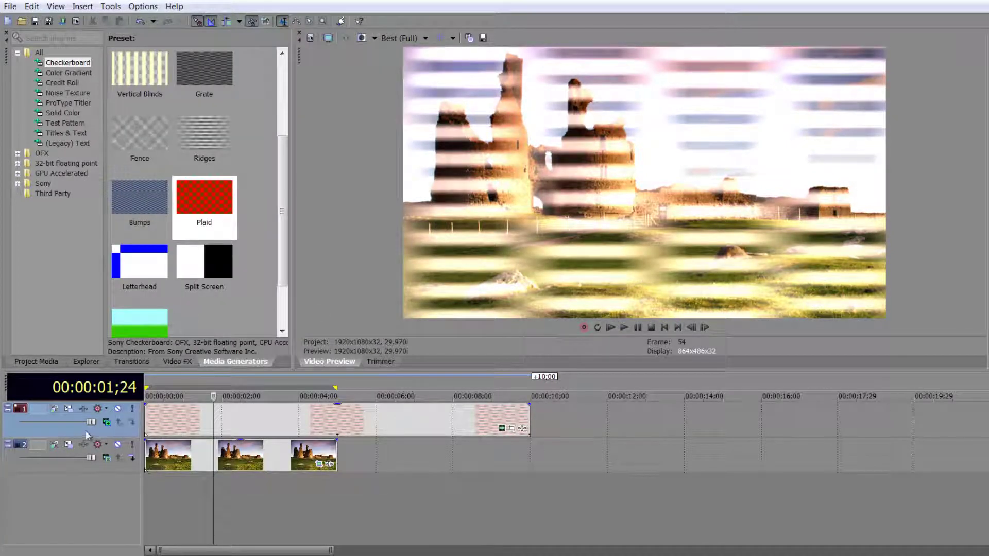
pyautogui.click(107, 424)
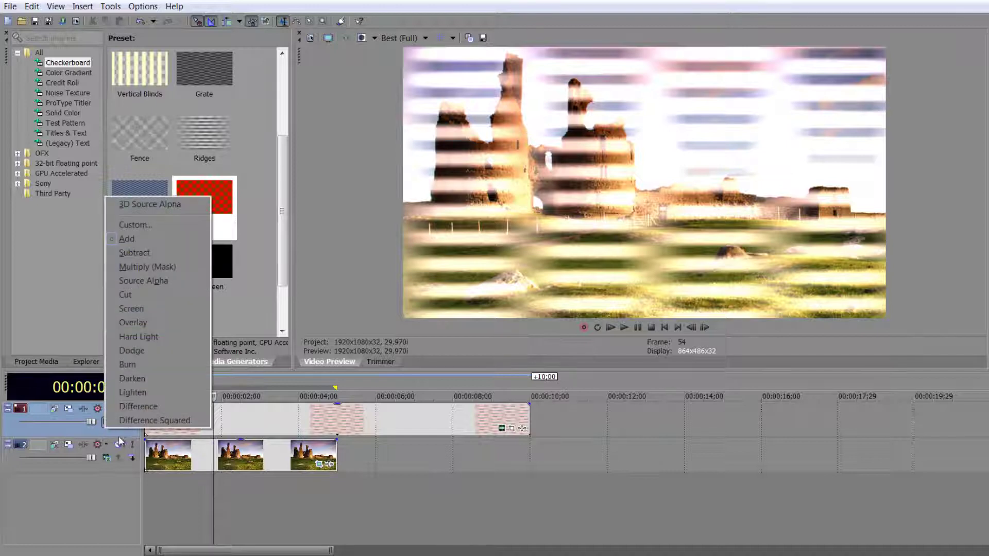
pyautogui.click(139, 420)
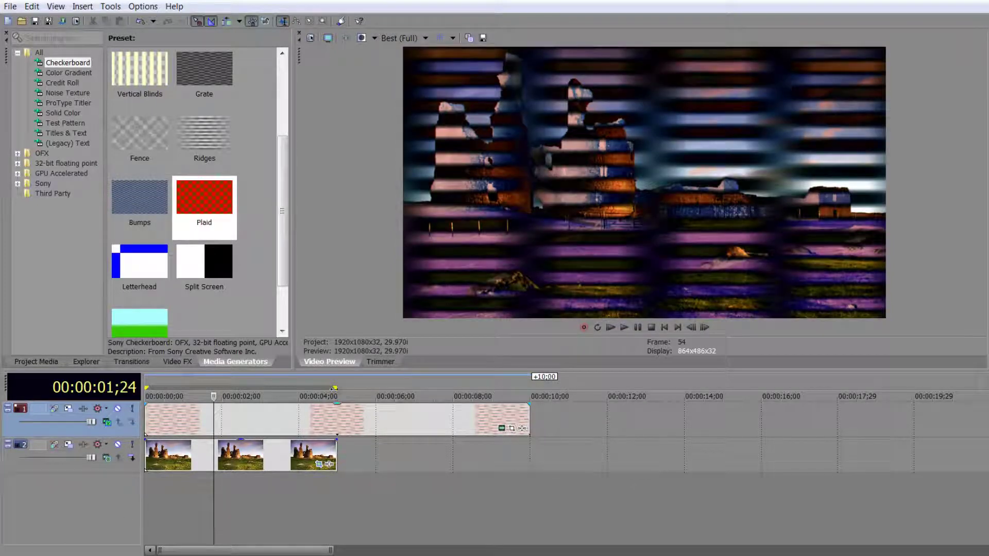
pyautogui.moveTo(341, 407); pyautogui.dragTo(345, 434)
pyautogui.moveTo(346, 440); pyautogui.dragTo(346, 409)
# Delete the checkerboard event and add the Elliptical Transparent to Black colour gradient to track 1
pyautogui.click(390, 422)
pyautogui.press('Delete')
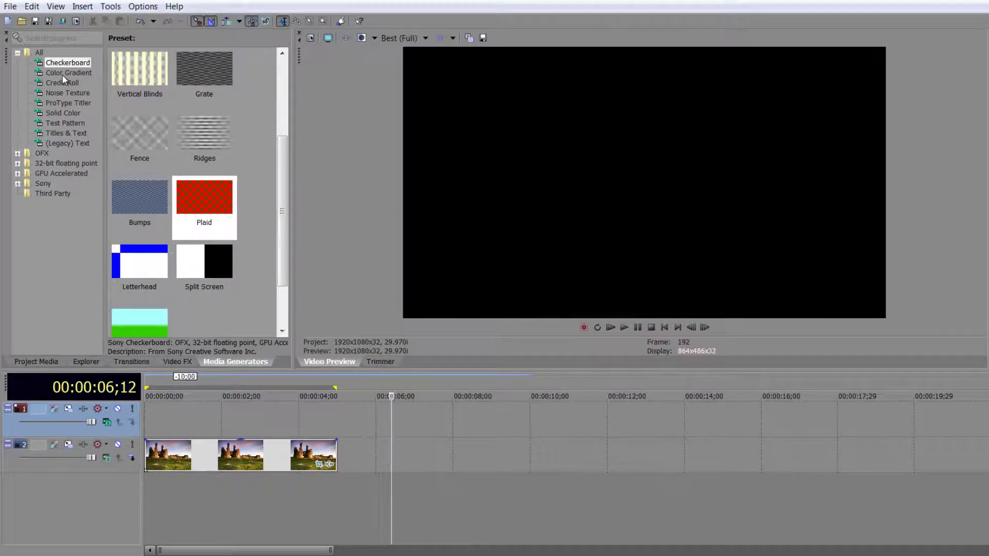
pyautogui.click(63, 74)
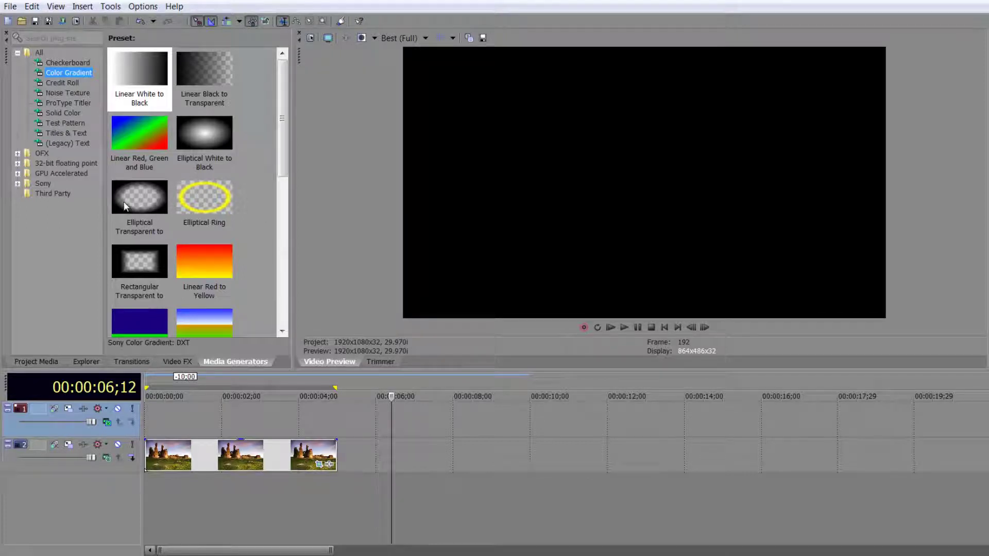
pyautogui.moveTo(141, 197); pyautogui.dragTo(149, 411)
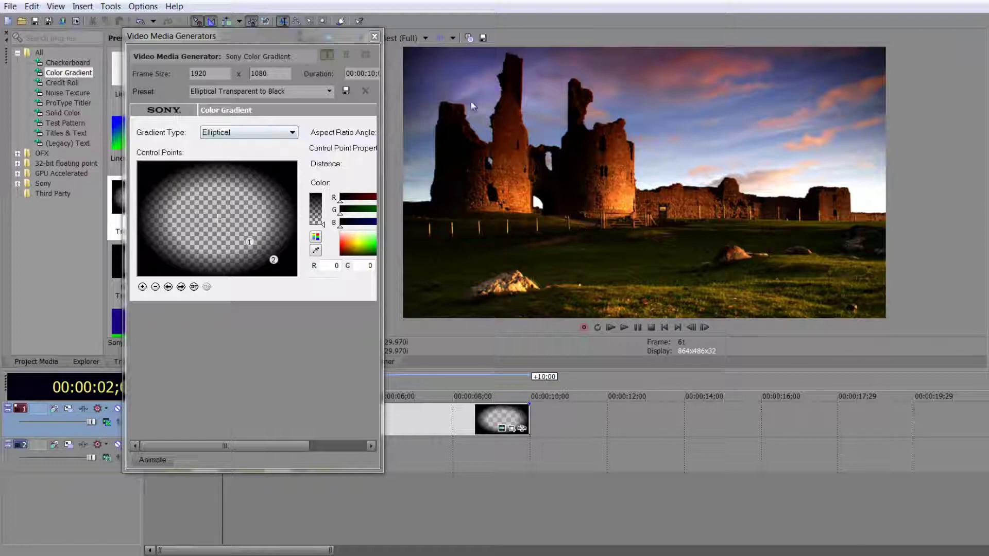
pyautogui.click(374, 36)
# Set track 1 to Source Alpha compositing and fade the vignette event's opacity to about 53%
pyautogui.click(107, 422)
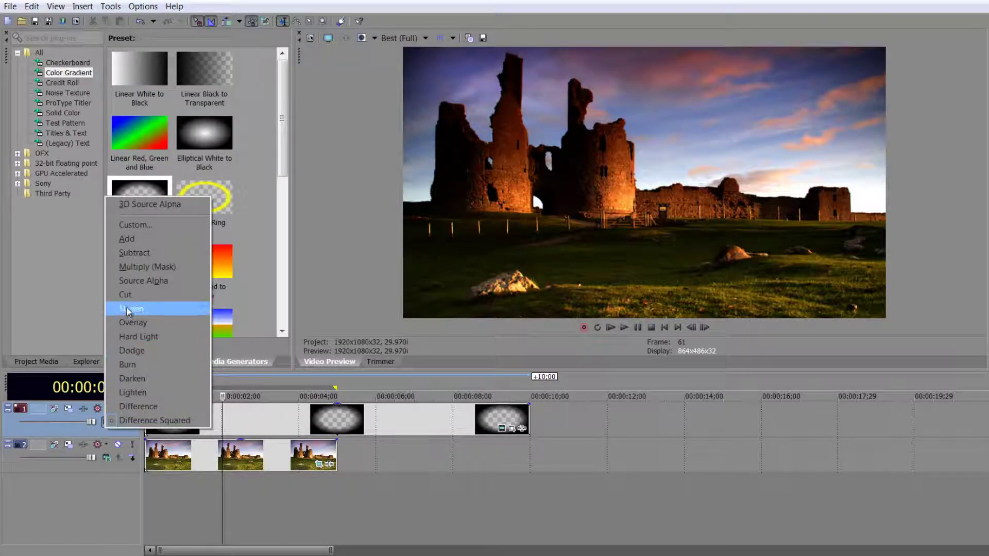
pyautogui.click(143, 280)
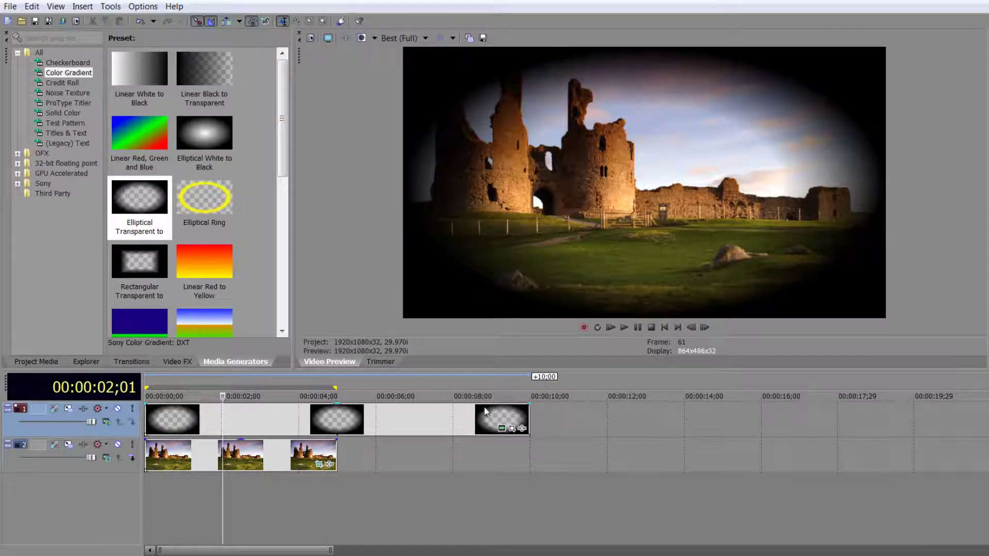
pyautogui.moveTo(339, 410); pyautogui.dragTo(345, 425)
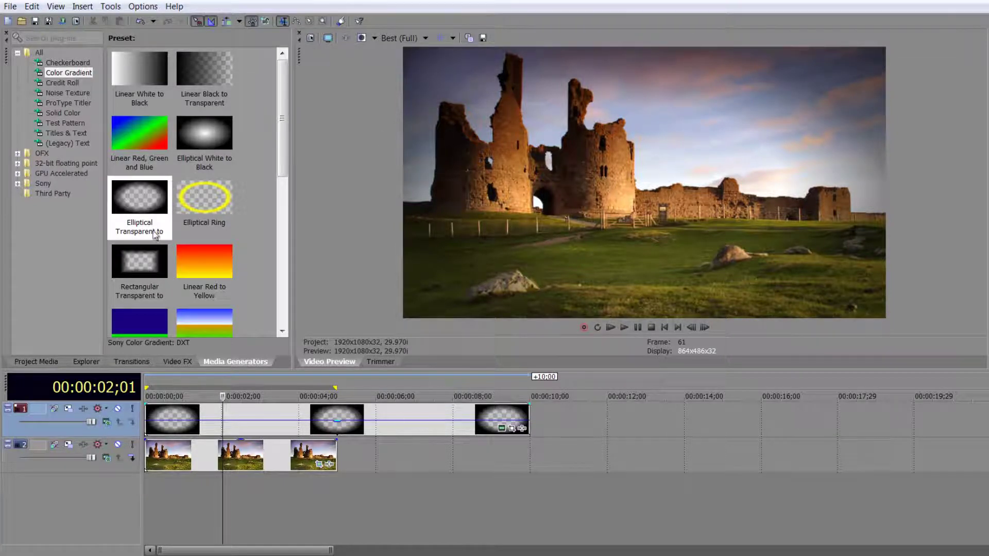
# Delete the elliptical gradient and place the Desert colour gradient preset on track 1
pyautogui.click(427, 431)
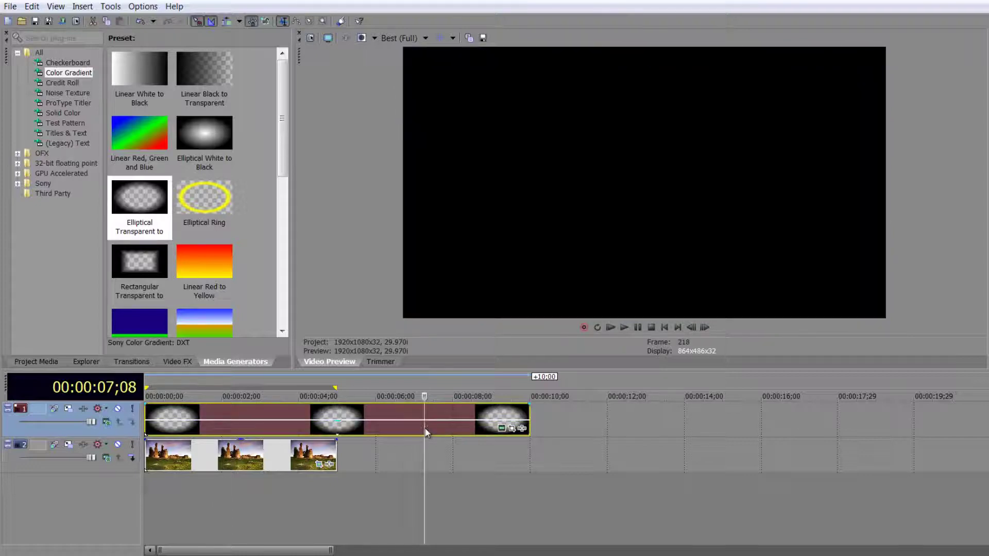
pyautogui.press('Delete')
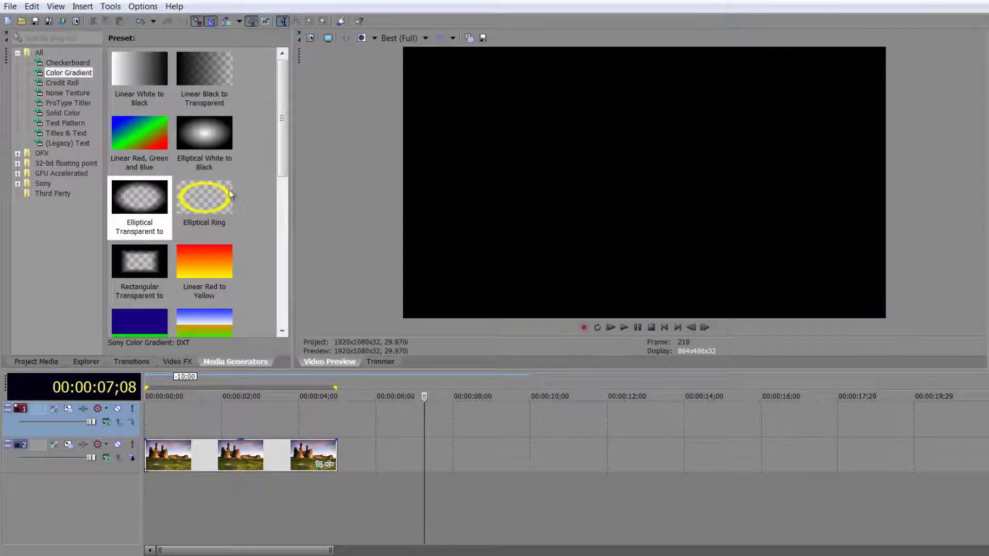
pyautogui.moveTo(285, 133); pyautogui.dragTo(284, 251)
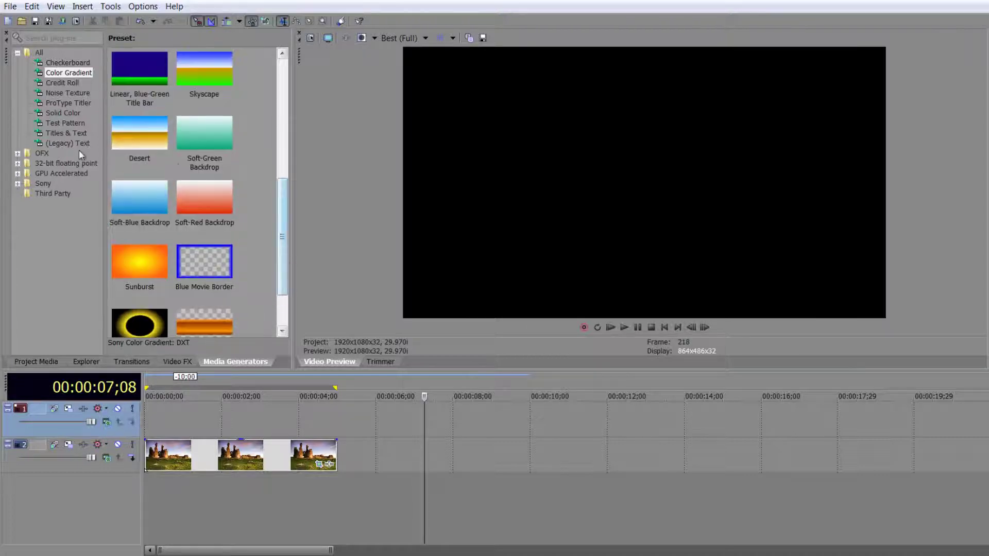
pyautogui.moveTo(153, 139); pyautogui.dragTo(146, 413)
pyautogui.click(222, 491)
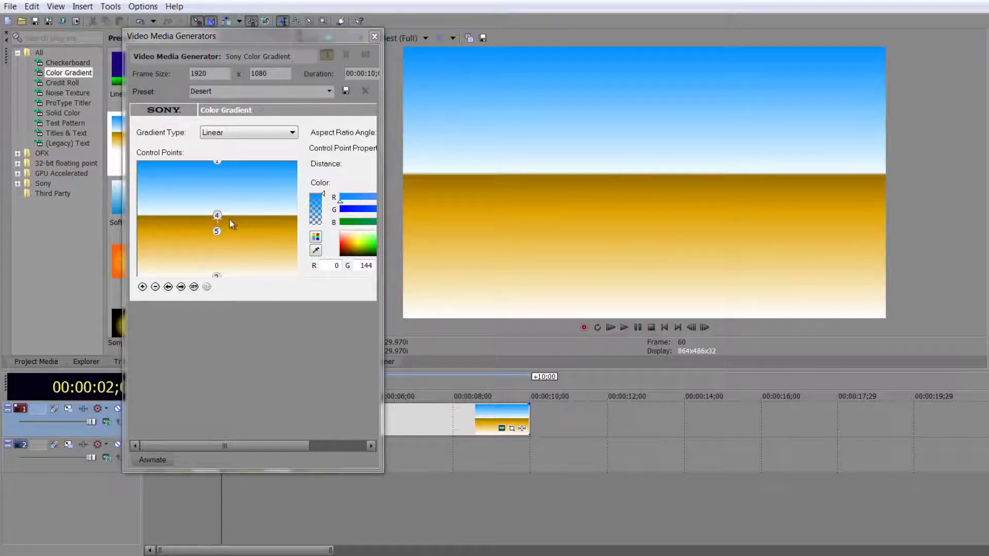
# Add and reposition control points to turn the gradient into blue fading to white
pyautogui.click(216, 232)
pyautogui.moveTo(217, 165); pyautogui.dragTo(215, 294)
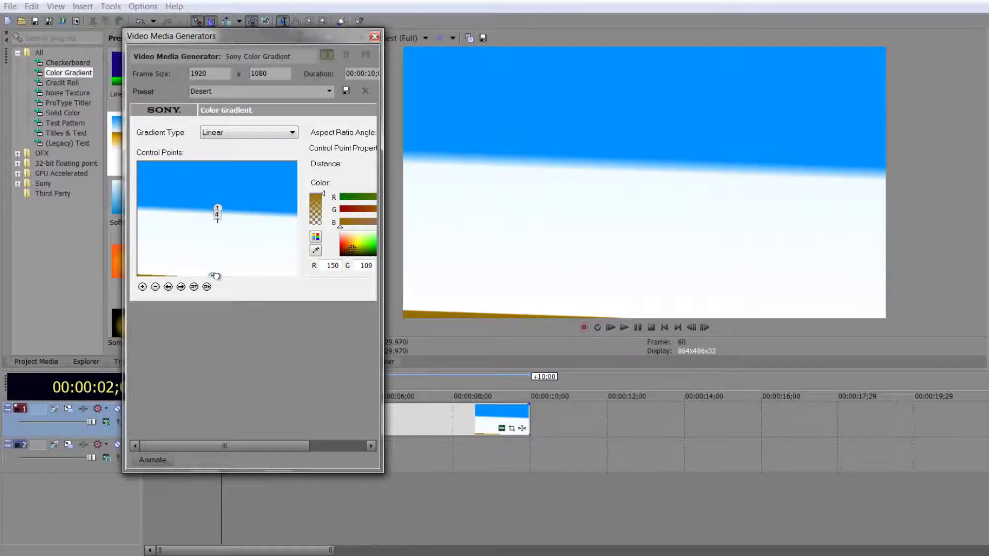
pyautogui.moveTo(214, 276); pyautogui.dragTo(219, 280)
pyautogui.moveTo(216, 217); pyautogui.dragTo(215, 250)
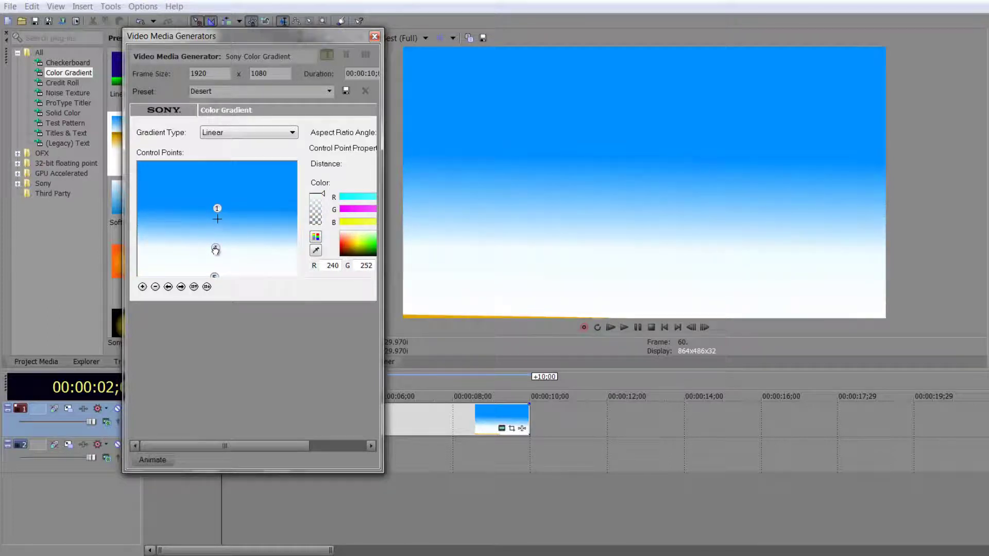
pyautogui.moveTo(216, 207); pyautogui.dragTo(216, 195)
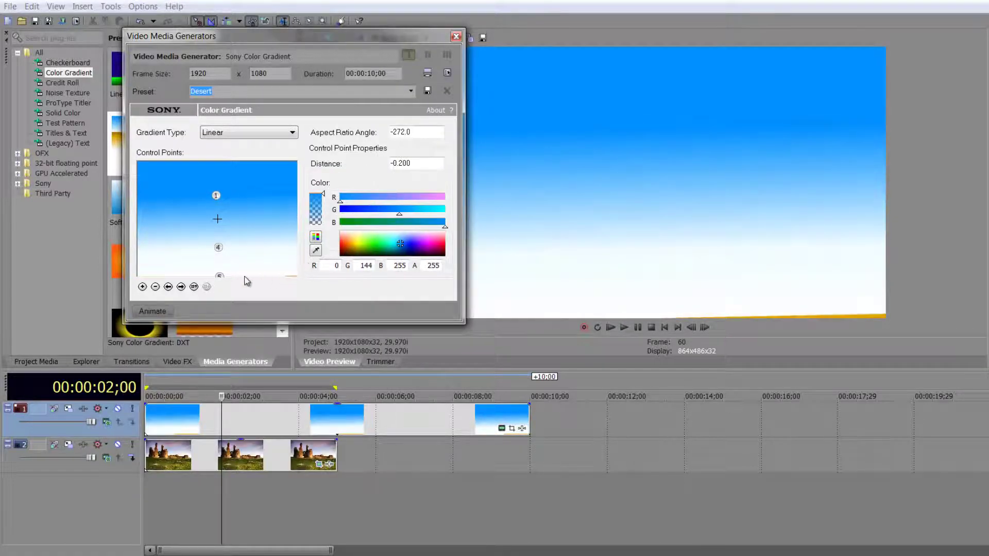
# Shift the yellow and white points and raise the blue point's green to 0/158/255
pyautogui.moveTo(222, 276)
pyautogui.mouseDown()
pyautogui.moveTo(218, 264)
pyautogui.moveTo(218, 278)
pyautogui.mouseUp()
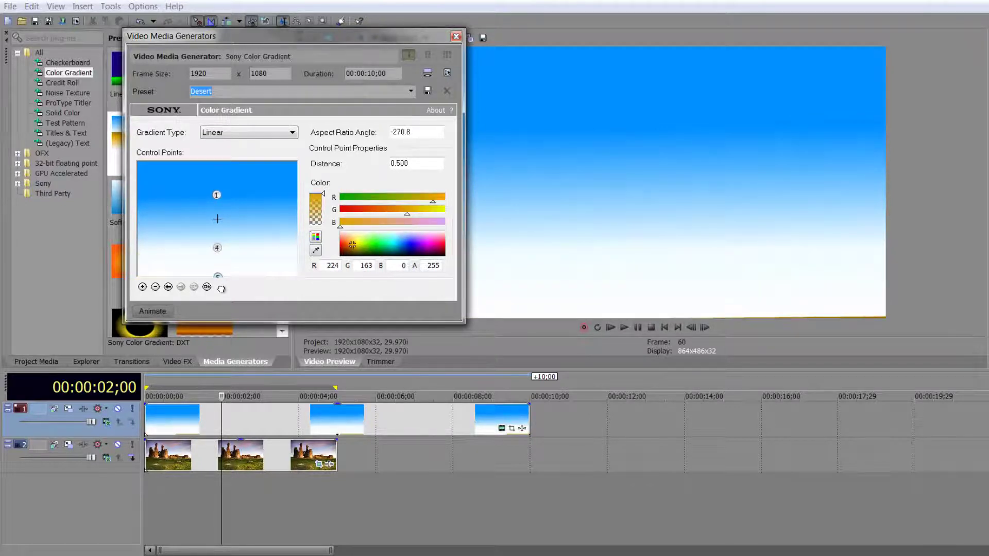
pyautogui.click(217, 194)
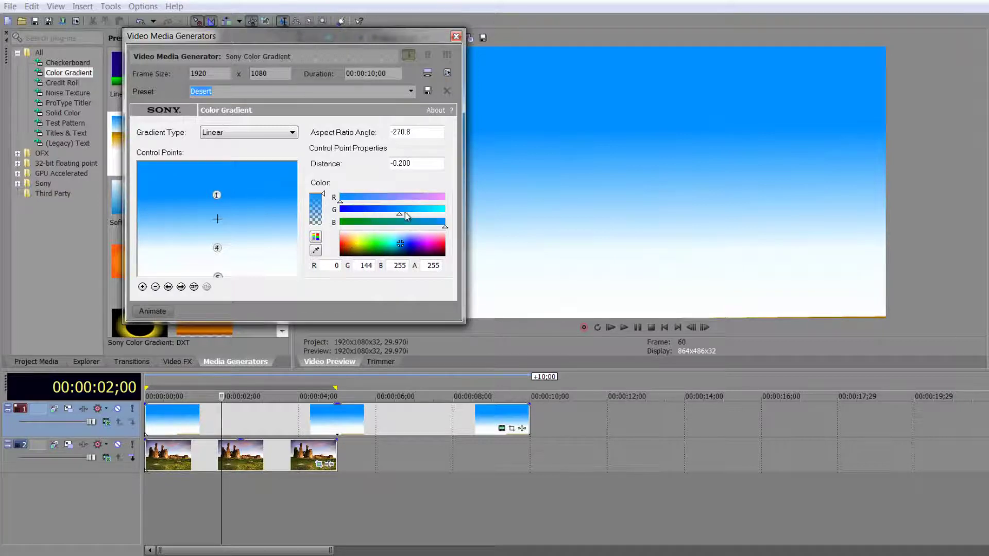
pyautogui.moveTo(401, 219); pyautogui.dragTo(405, 219)
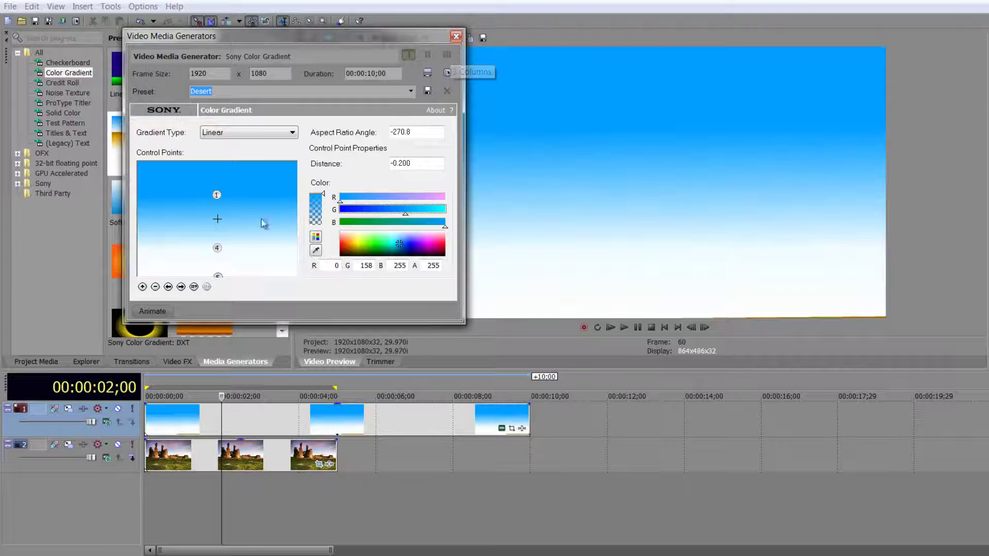
pyautogui.moveTo(217, 251); pyautogui.dragTo(218, 174)
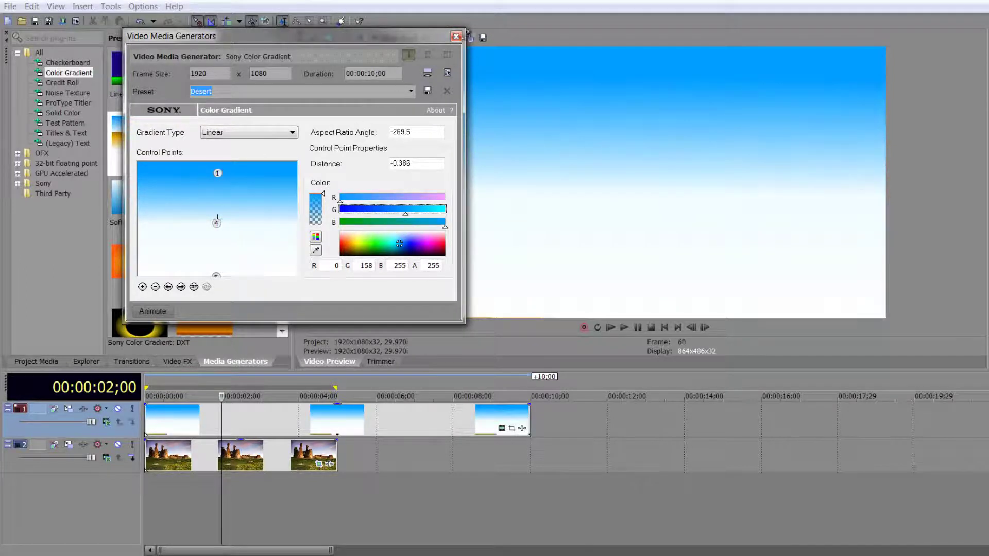
pyautogui.click(456, 37)
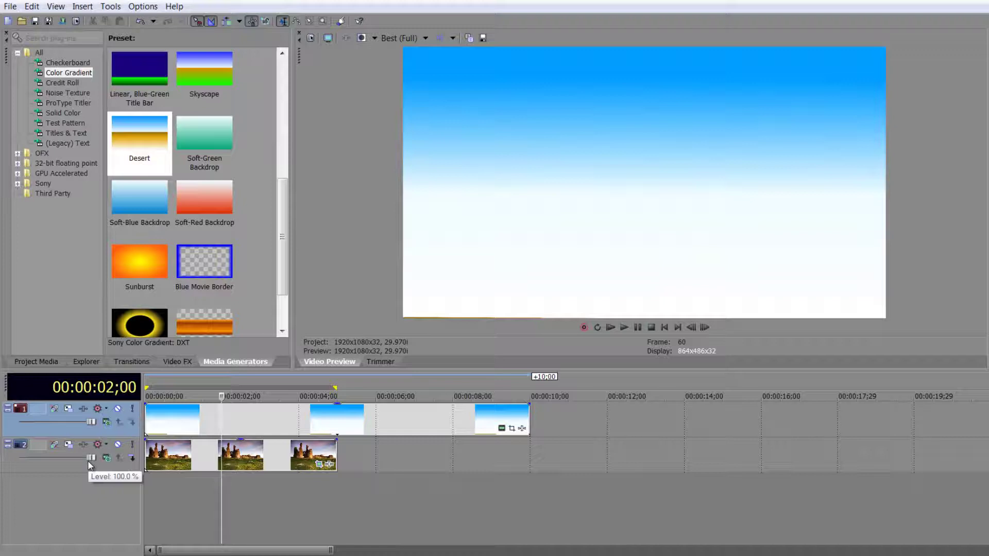
# Blend the top gradient track over the castle photos and drop the middle gradient clip to 24% opacity
pyautogui.click(106, 422)
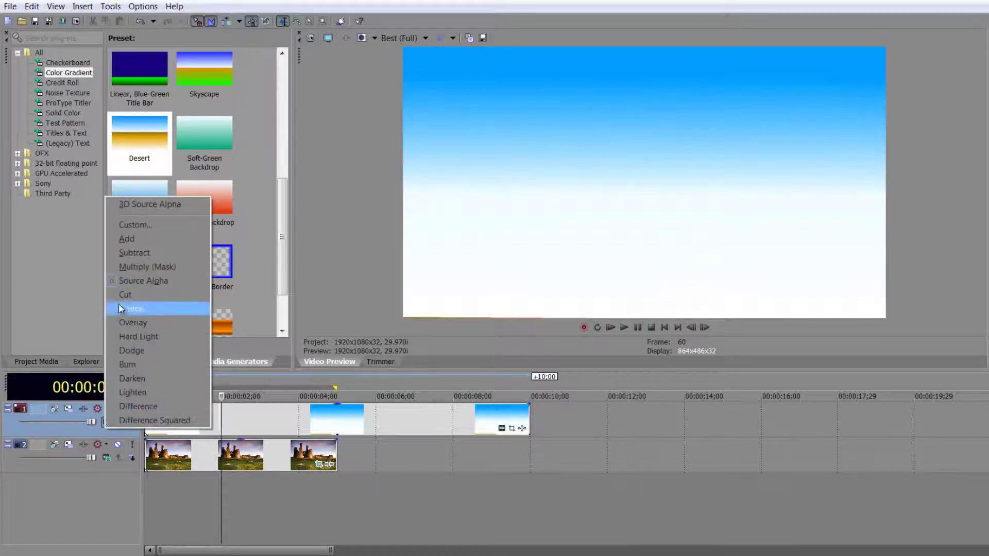
pyautogui.click(129, 272)
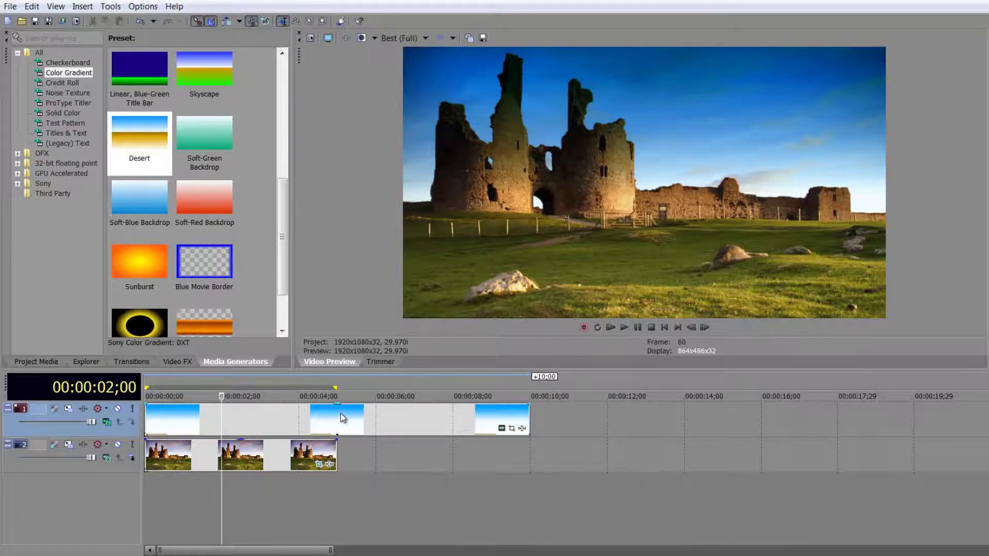
pyautogui.moveTo(341, 410)
pyautogui.moveTo(341, 409)
pyautogui.mouseDown()
pyautogui.moveTo(341, 434)
pyautogui.moveTo(341, 405)
pyautogui.mouseUp()
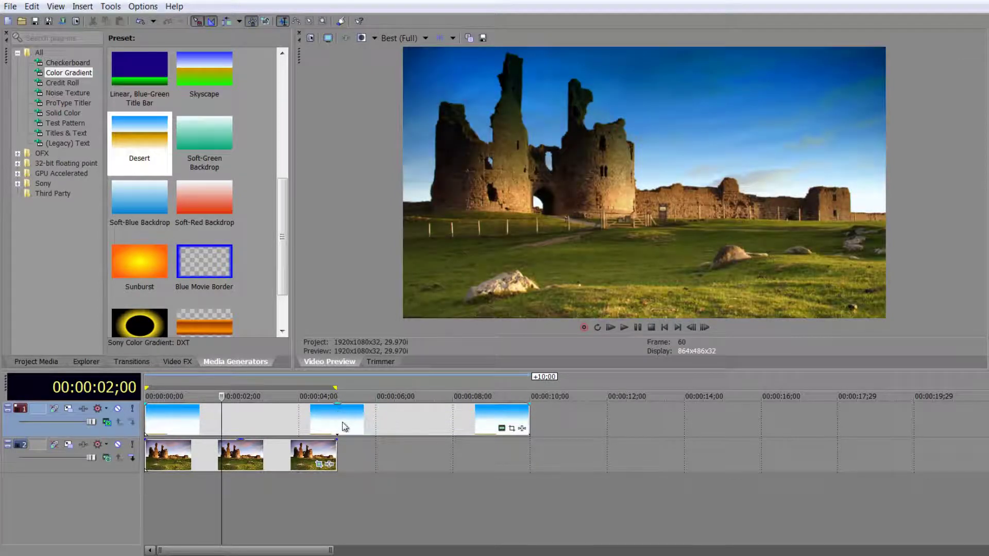
# Open the third gradient clip's generator settings and float the window at the top-left
pyautogui.click(502, 428)
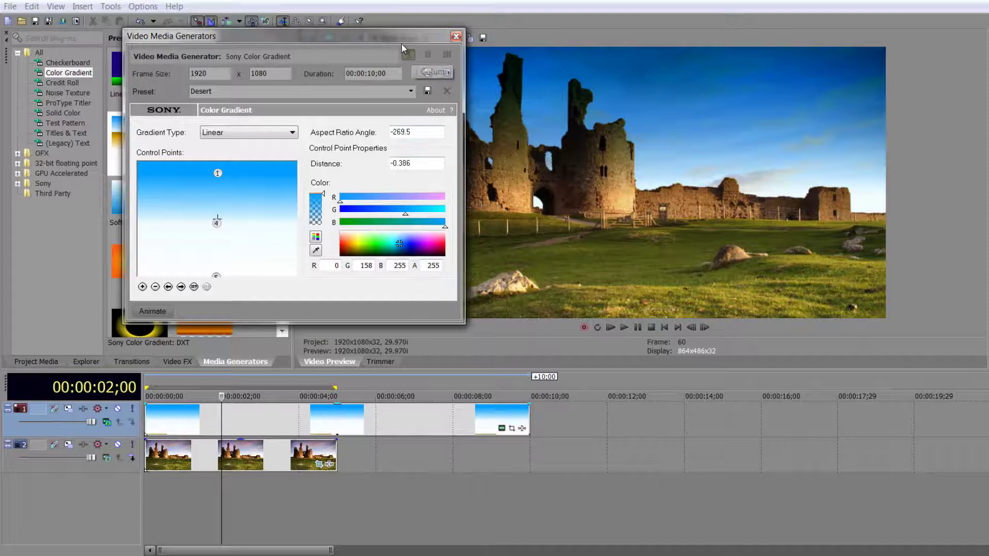
pyautogui.doubleClick(401, 41)
pyautogui.moveTo(155, 40); pyautogui.dragTo(296, 48)
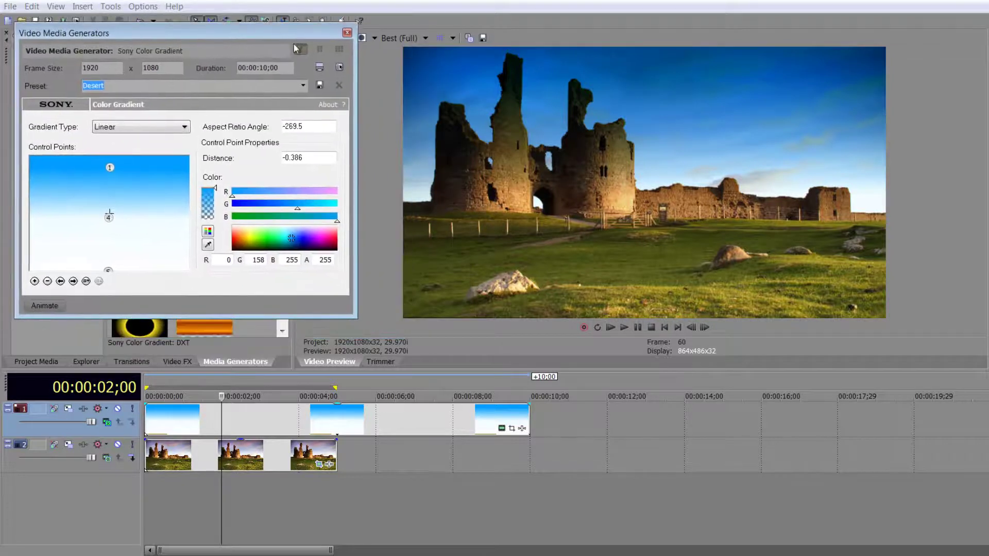
# Change the sky gradient's blue point to pale cyan 133/241/255 and close the settings
pyautogui.moveTo(299, 212); pyautogui.dragTo(241, 235)
pyautogui.click(289, 236)
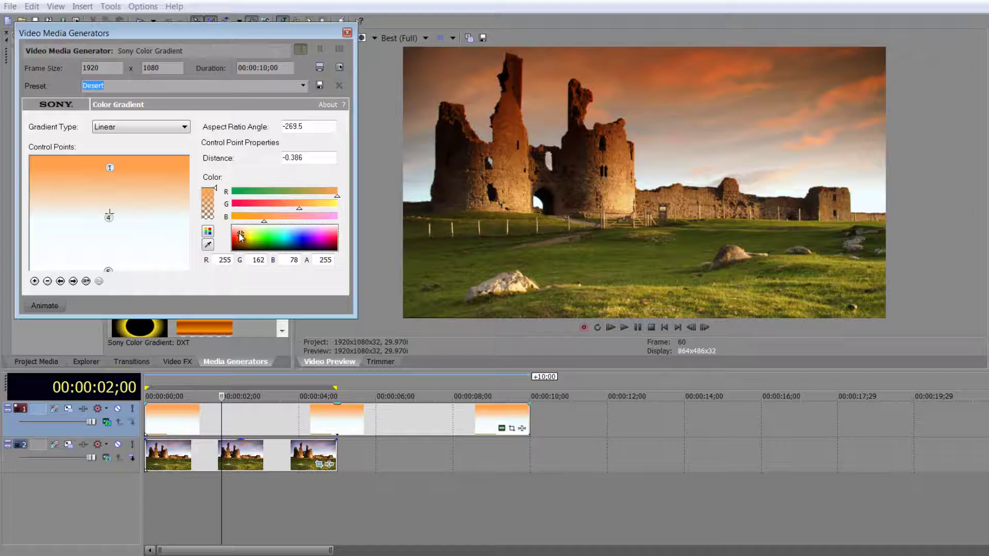
pyautogui.moveTo(239, 233); pyautogui.dragTo(287, 233)
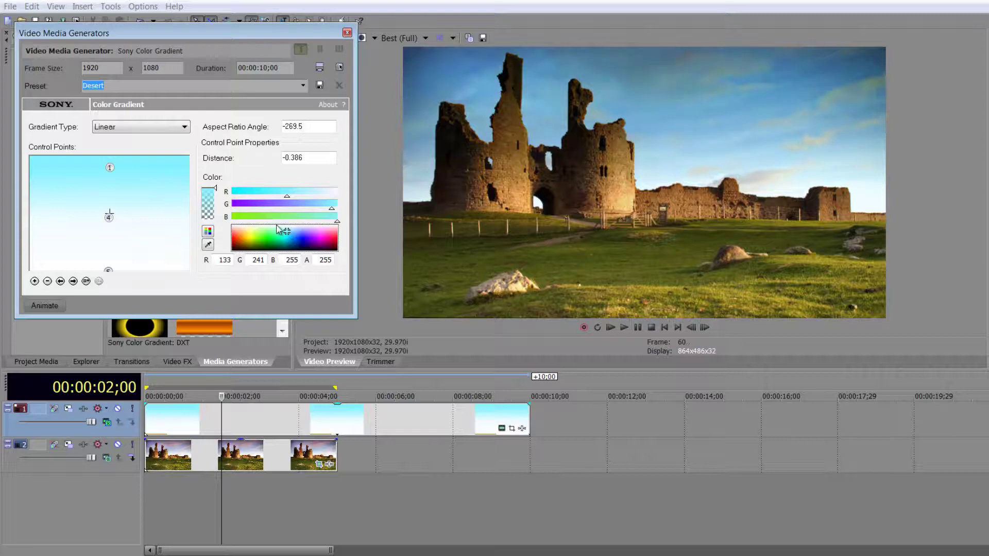
pyautogui.click(348, 32)
pyautogui.moveTo(281, 229); pyautogui.dragTo(276, 205)
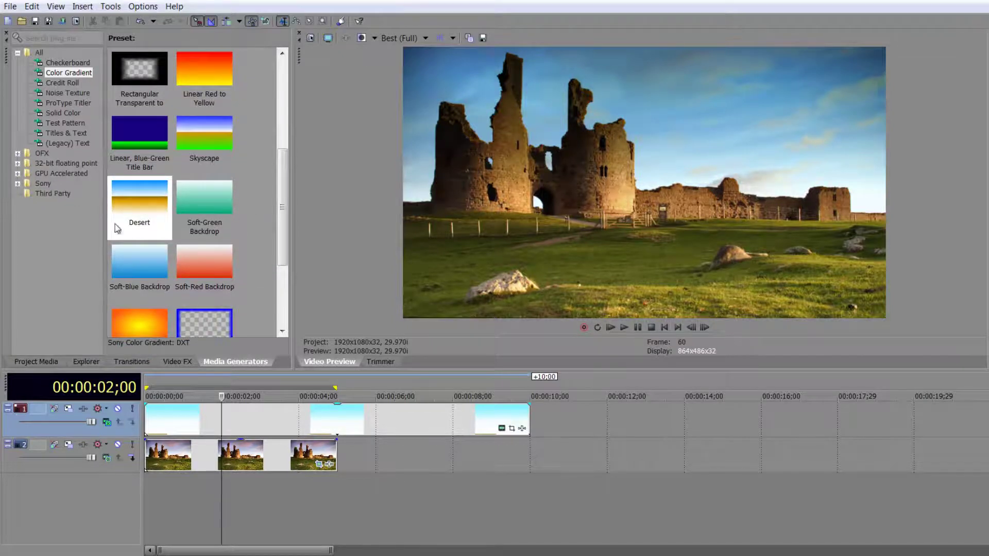
# Delete the gradient clips from the top track and reset its compositing to Source Alpha
pyautogui.click(385, 422)
pyautogui.press('Delete')
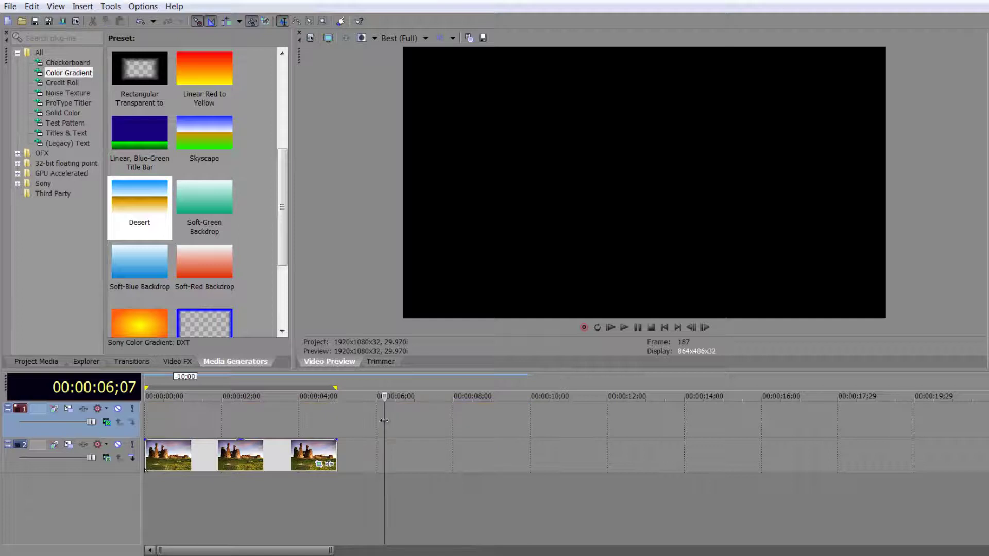
pyautogui.click(219, 429)
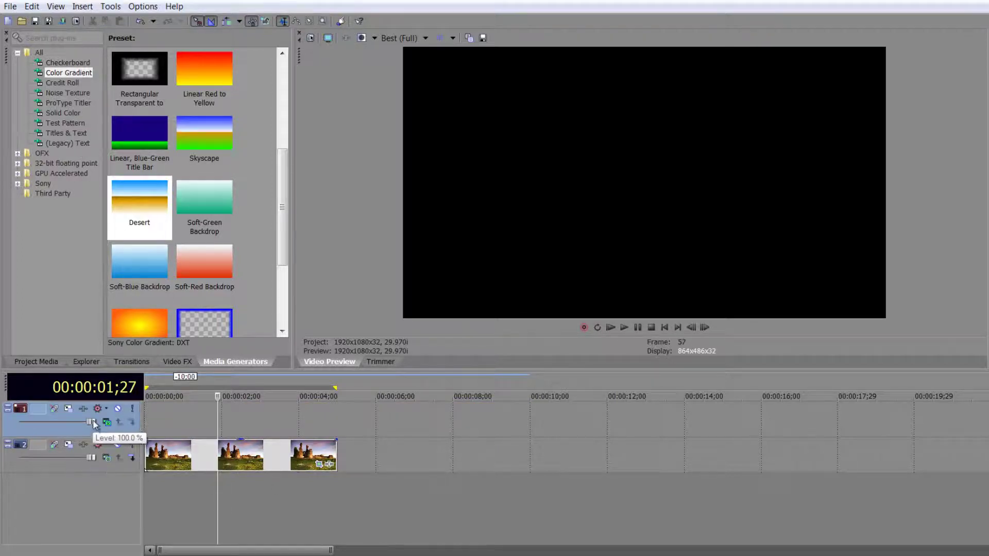
pyautogui.click(108, 423)
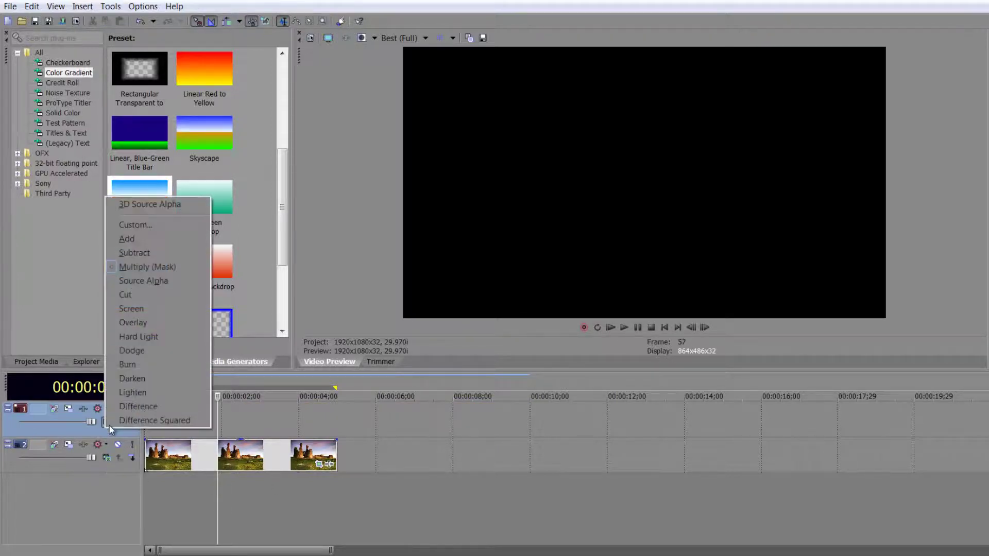
pyautogui.click(126, 280)
# Add a semi-transparent Orange Solid Color above the castle and set the top track to Multiply (Mask)
pyautogui.click(57, 113)
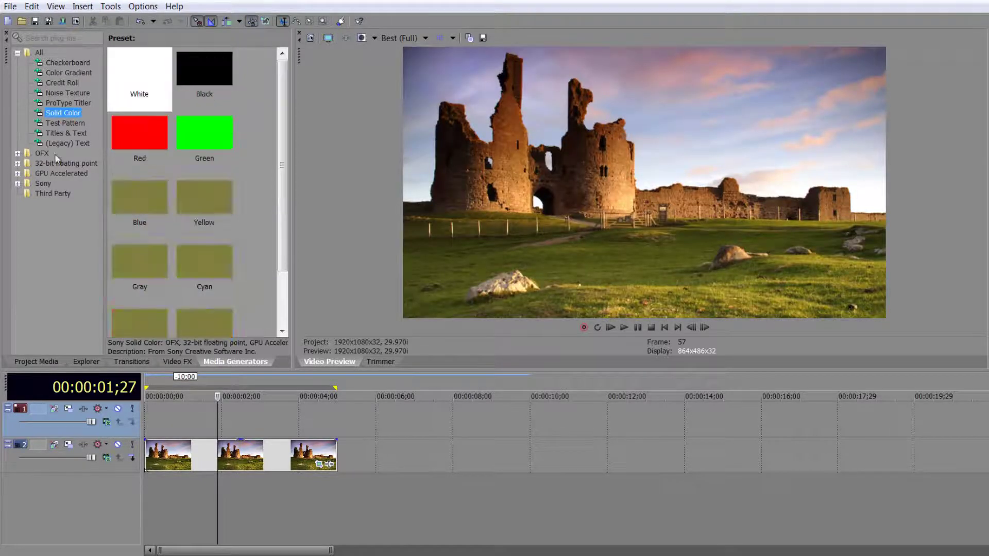
pyautogui.moveTo(208, 324); pyautogui.dragTo(147, 418)
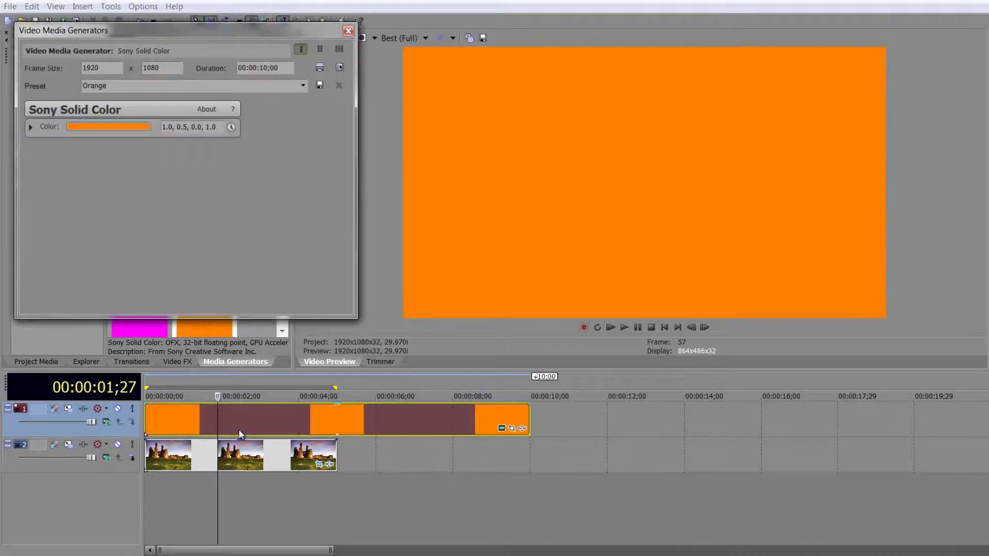
pyautogui.click(120, 129)
pyautogui.moveTo(153, 157); pyautogui.dragTo(153, 212)
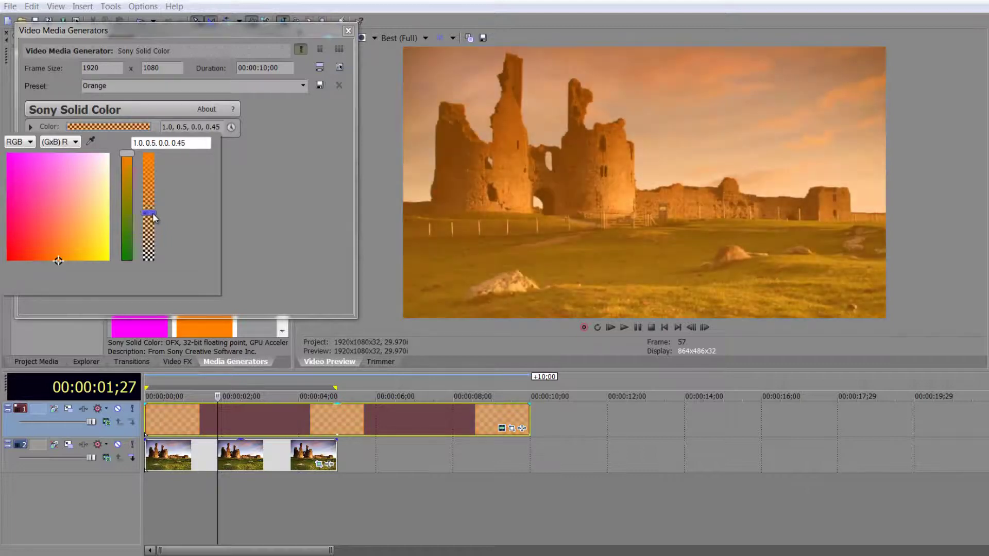
pyautogui.click(349, 31)
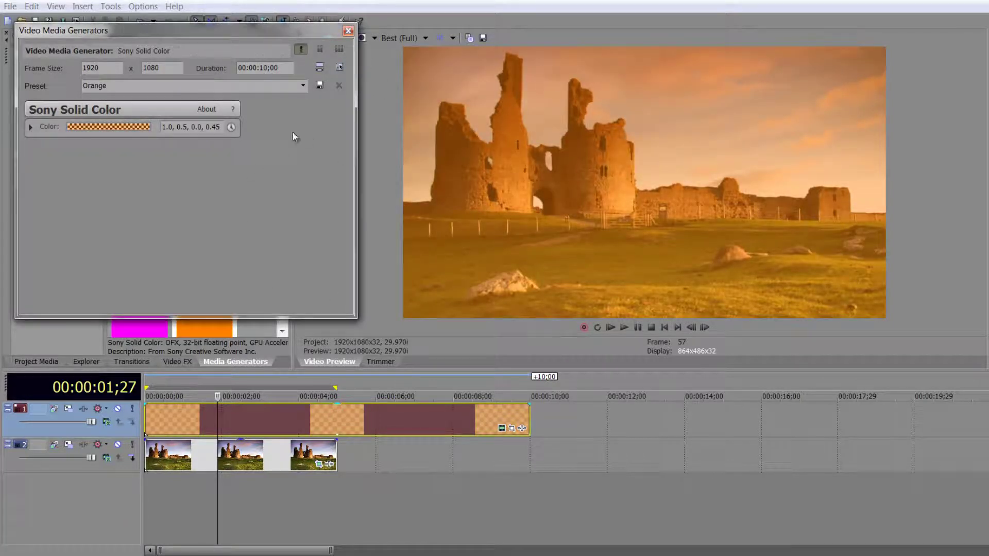
pyautogui.click(349, 31)
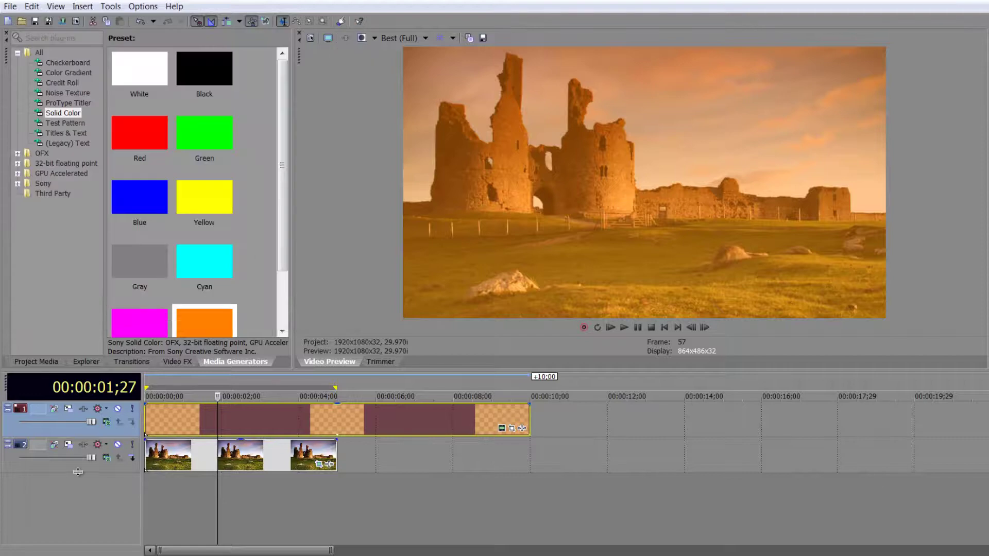
pyautogui.click(106, 422)
pyautogui.click(141, 270)
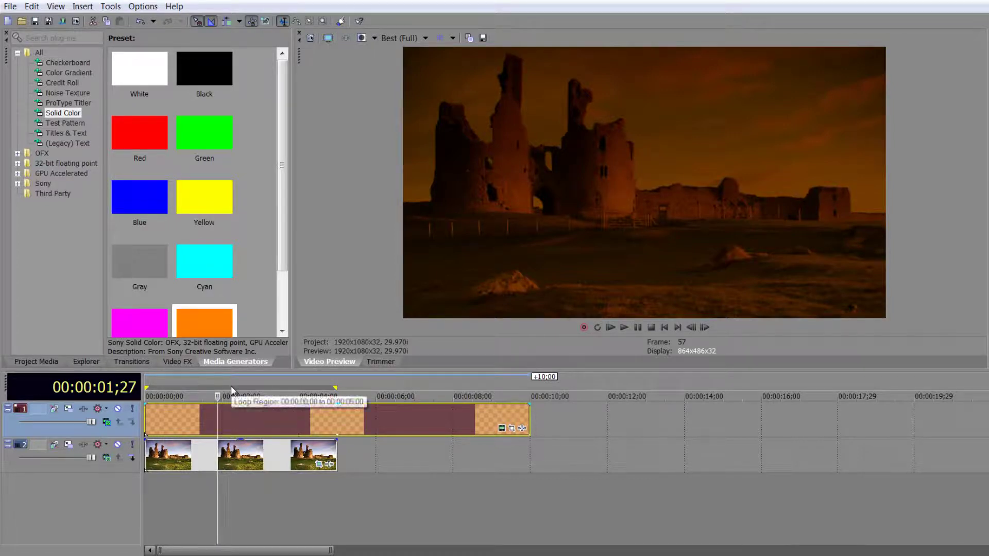
# Add a 10-second Blue Solid Color event after the orange overlay with Source Alpha track compositing
pyautogui.click(586, 429)
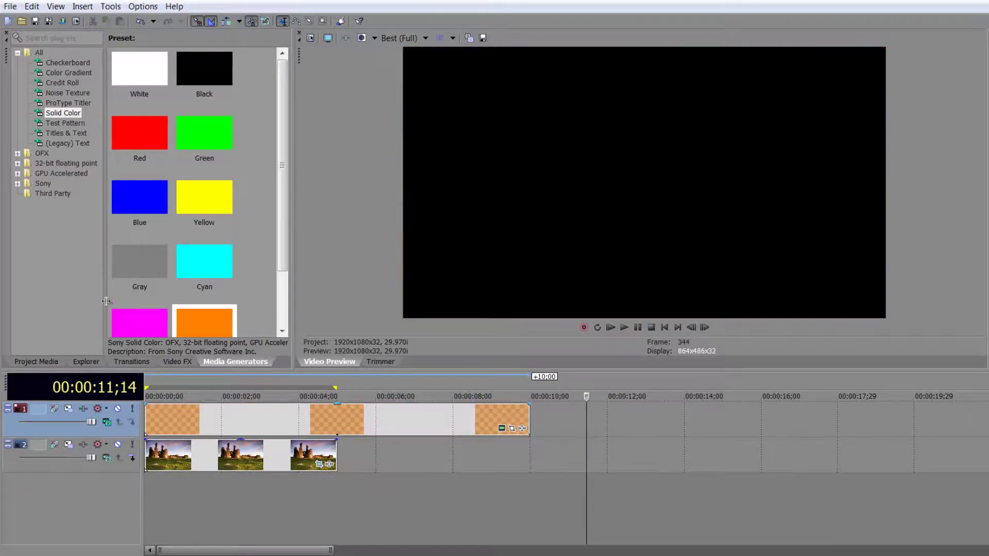
pyautogui.moveTo(139, 211); pyautogui.dragTo(569, 420)
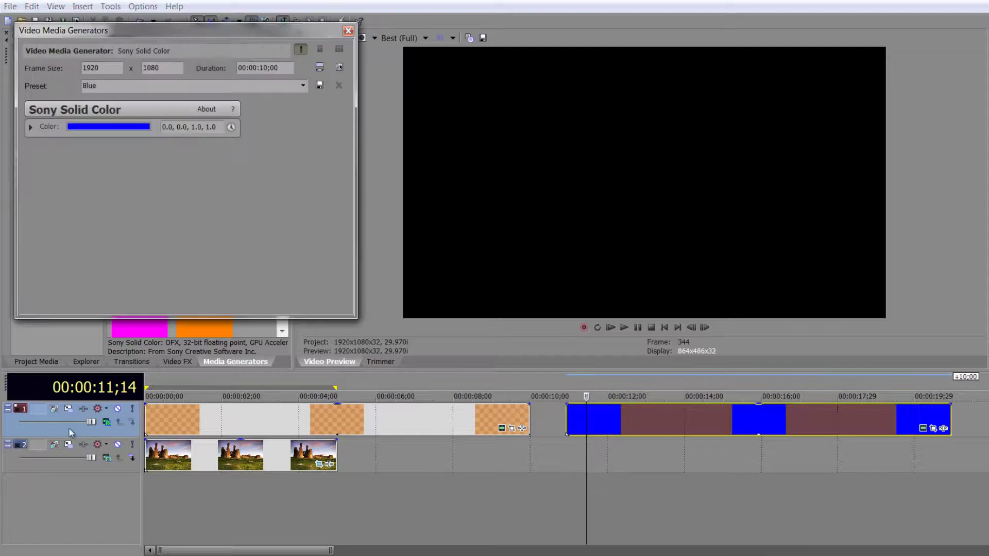
pyautogui.click(107, 424)
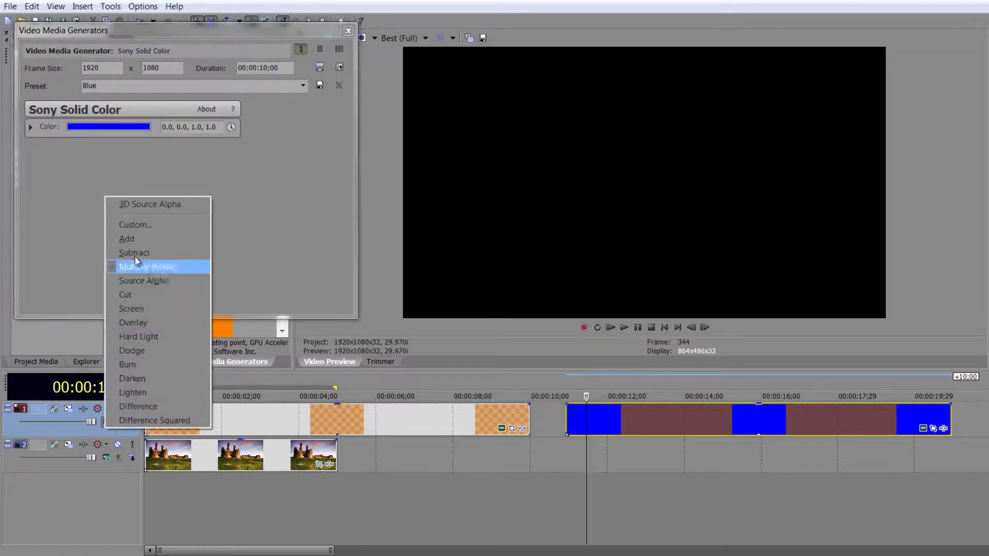
pyautogui.click(137, 280)
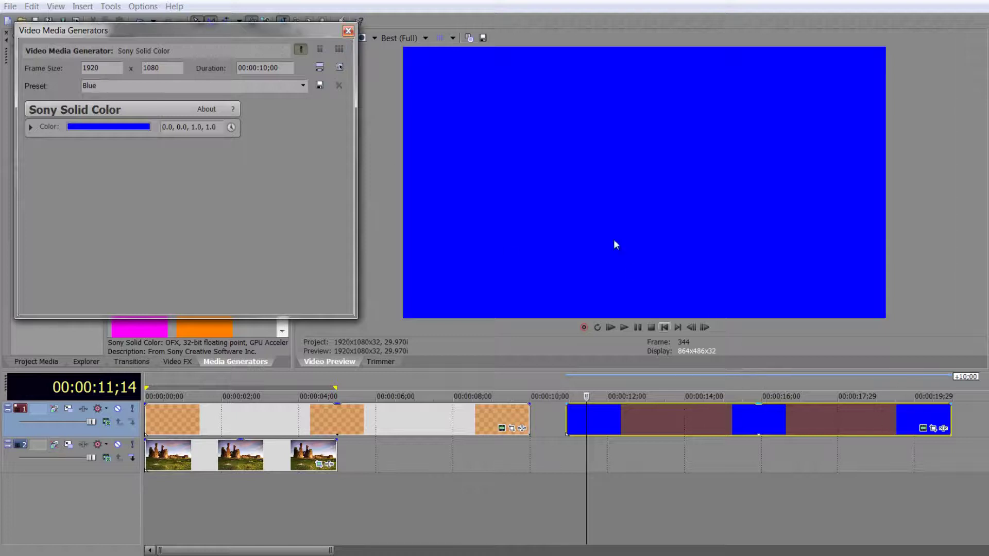
pyautogui.click(348, 32)
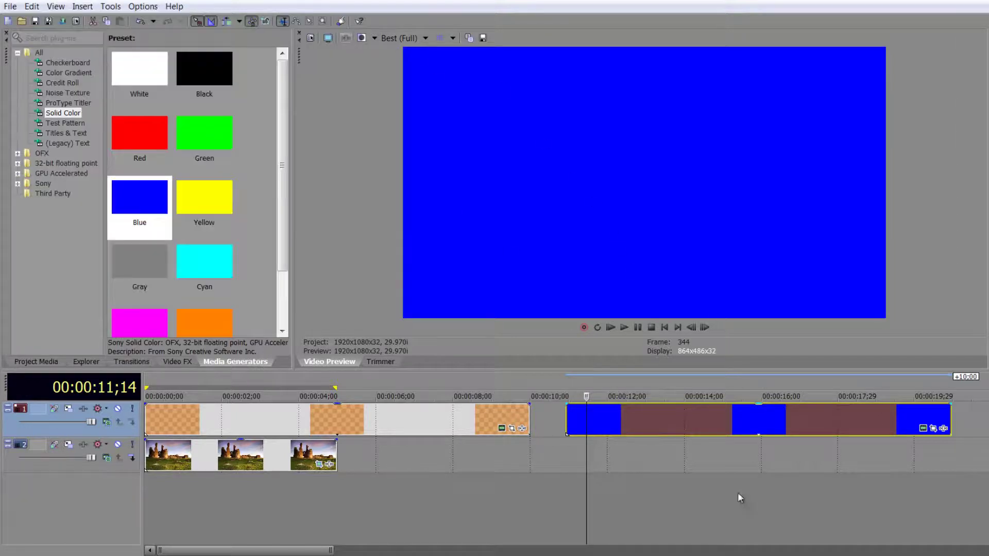
pyautogui.click(694, 419)
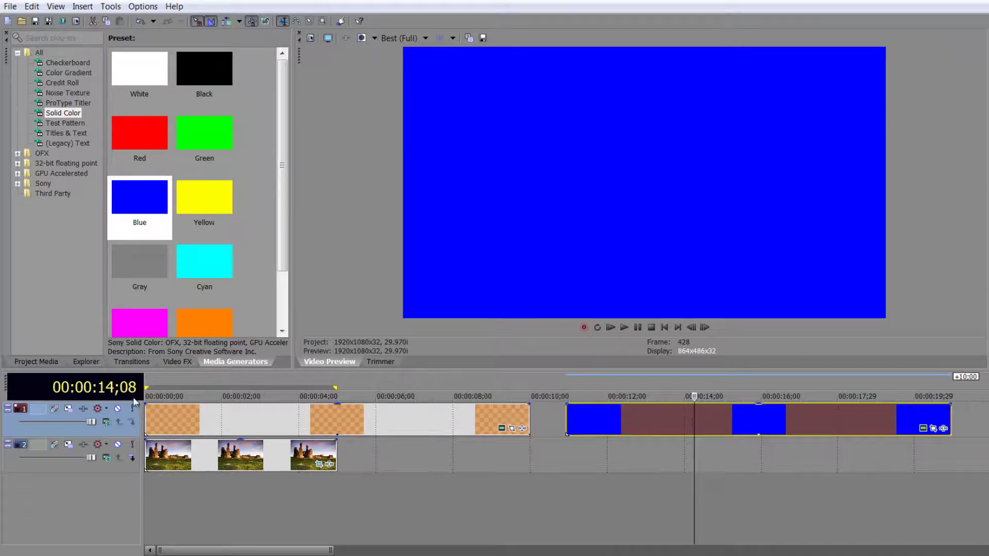
# Apply BCC Granite from BCC Textures to the blue event, preview it, then remove it
pyautogui.click(181, 362)
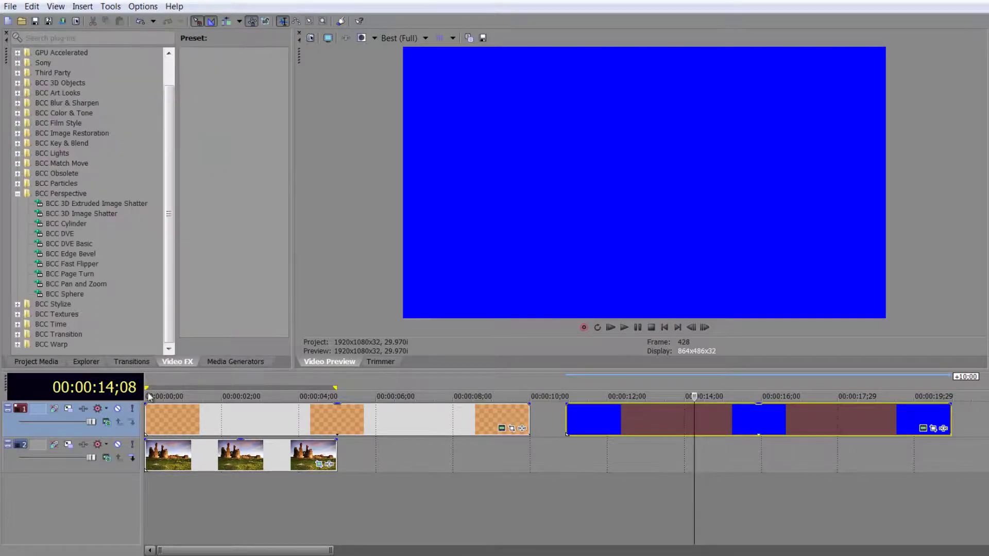
pyautogui.click(17, 194)
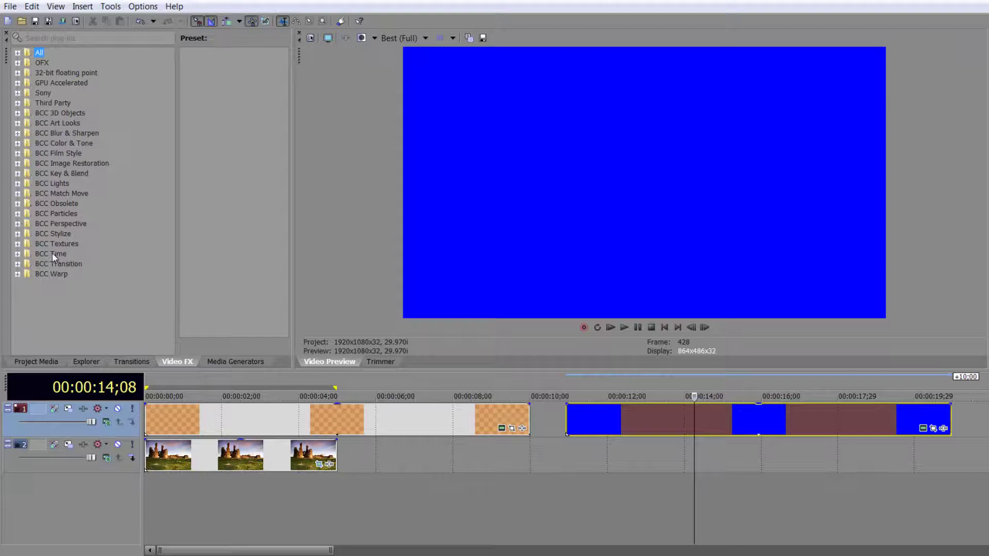
pyautogui.click(17, 245)
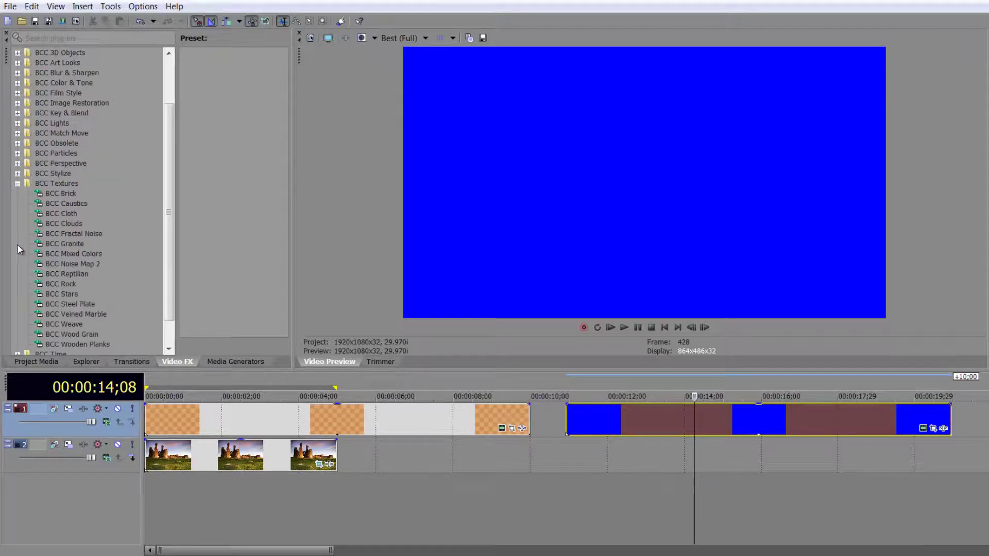
pyautogui.click(71, 245)
pyautogui.moveTo(71, 247); pyautogui.dragTo(676, 418)
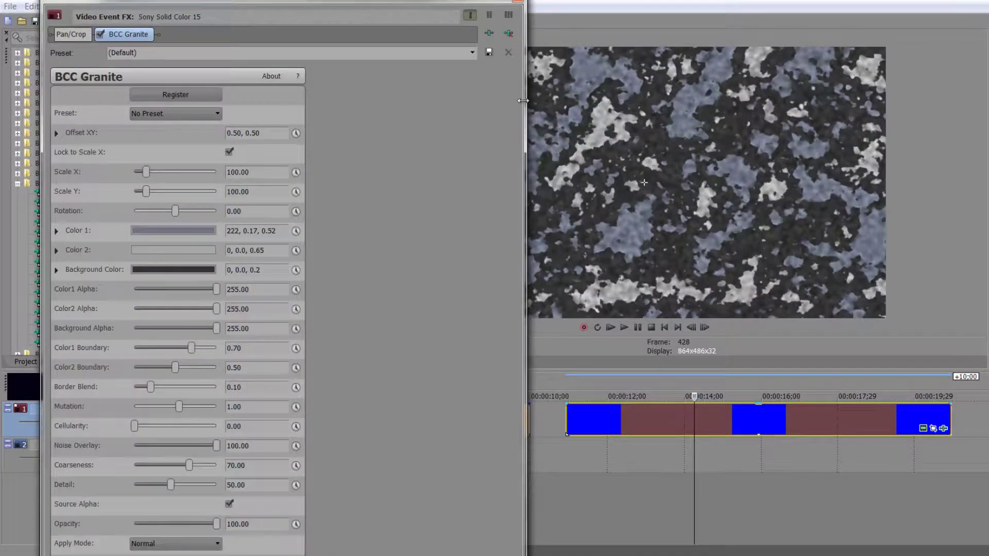
pyautogui.moveTo(522, 100); pyautogui.dragTo(352, 100)
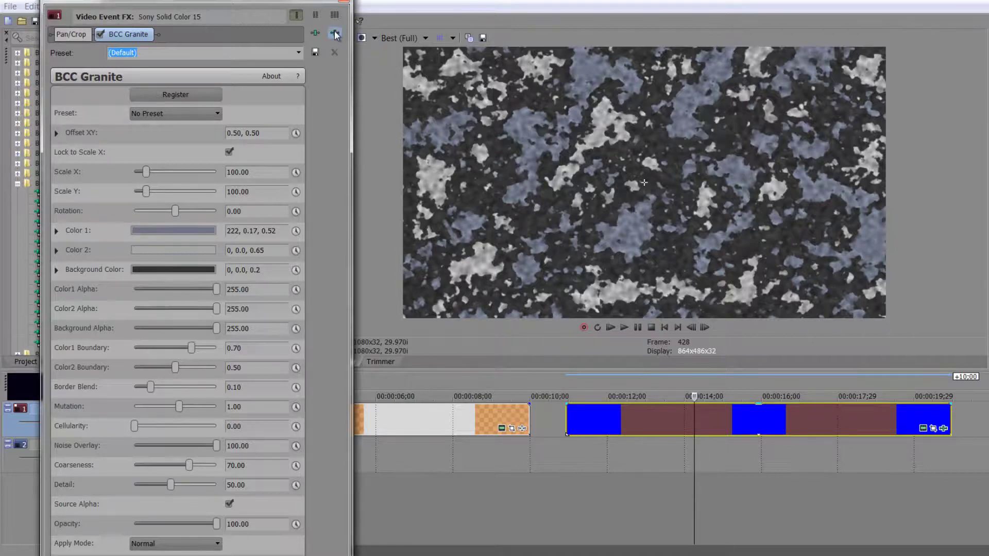
pyautogui.click(334, 52)
pyautogui.click(344, 3)
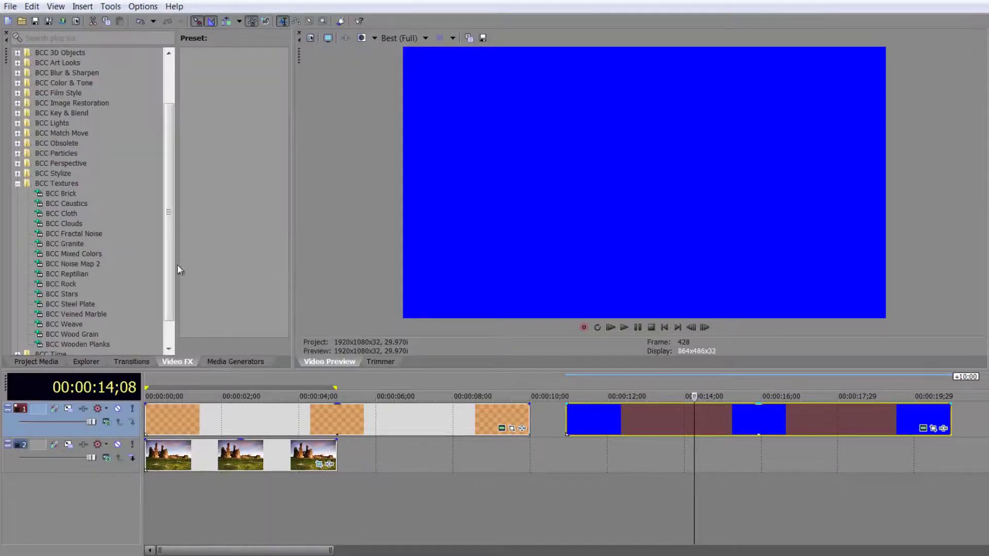
# Apply the BCC Extruded Text effect from BCC 3D Objects to the blue event
pyautogui.click(18, 183)
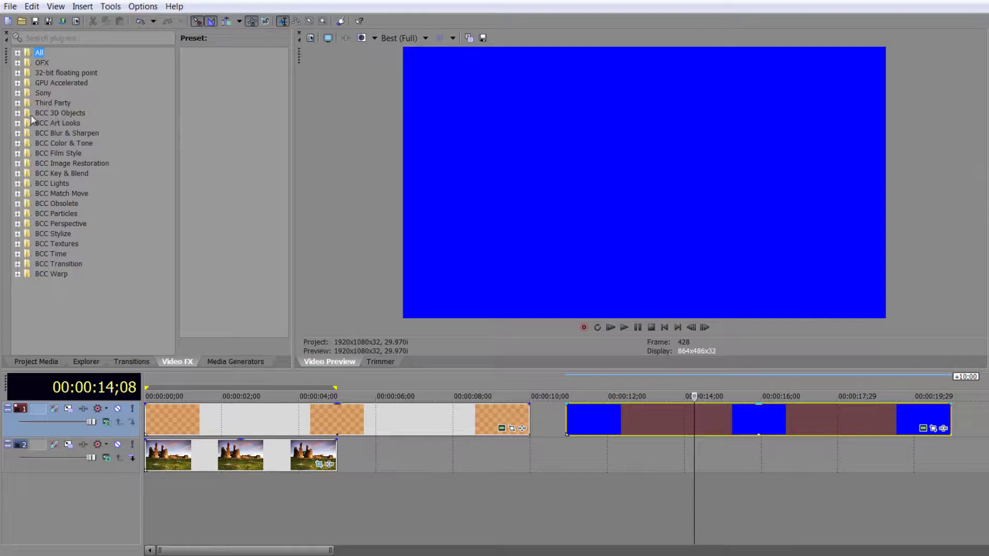
pyautogui.click(17, 113)
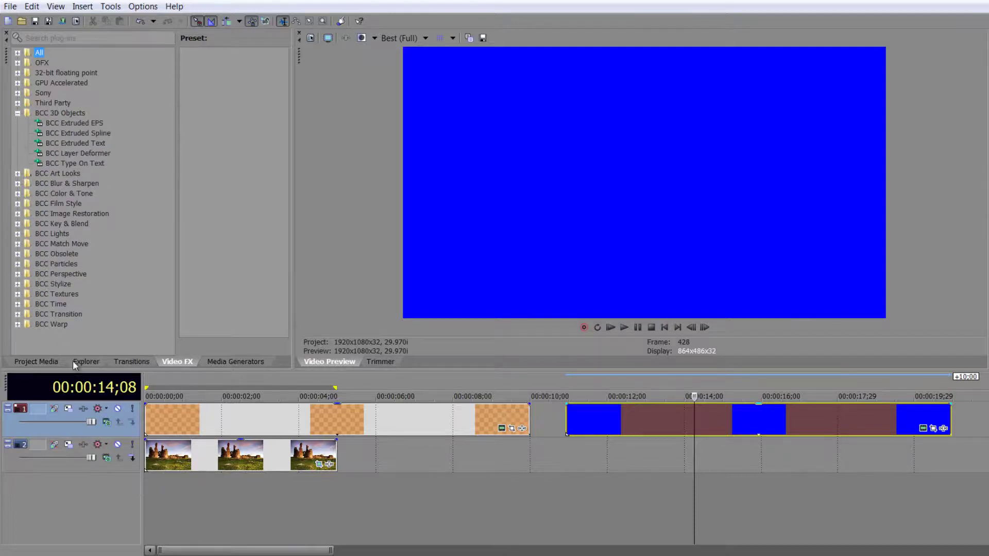
pyautogui.click(70, 144)
pyautogui.moveTo(70, 143); pyautogui.dragTo(740, 426)
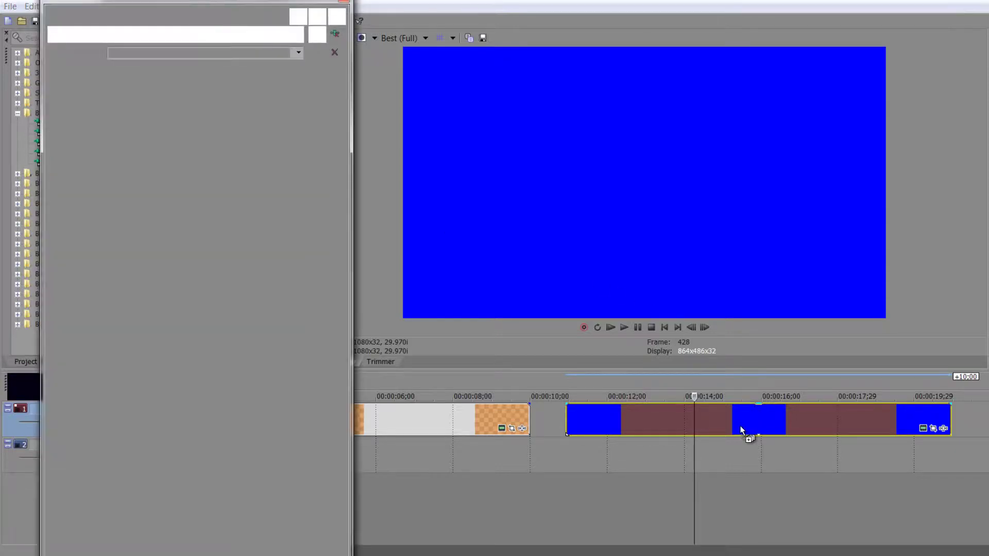
# Set the extruded text wording to centred 'TEXT' and apply it so the 3D lettering renders
pyautogui.click(165, 112)
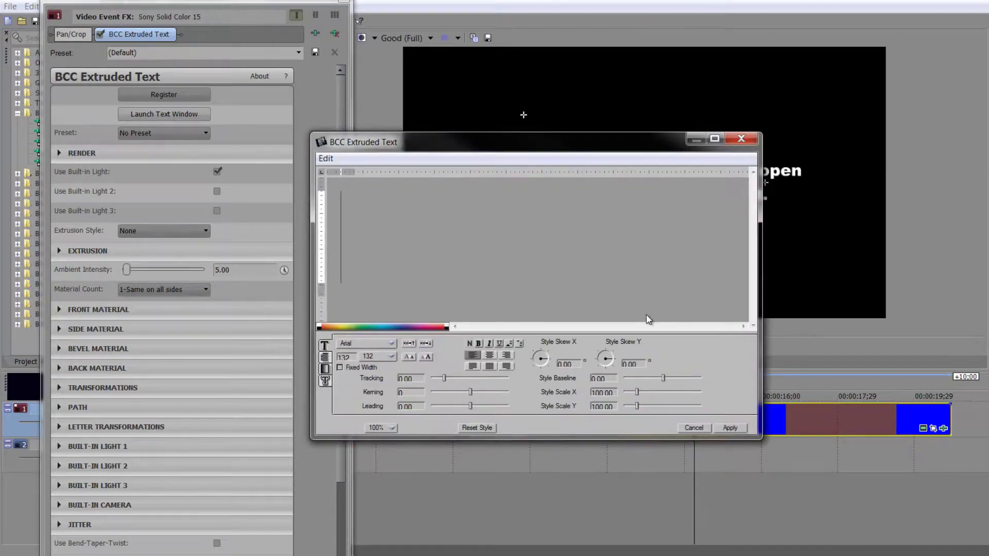
pyautogui.write('TEXT')
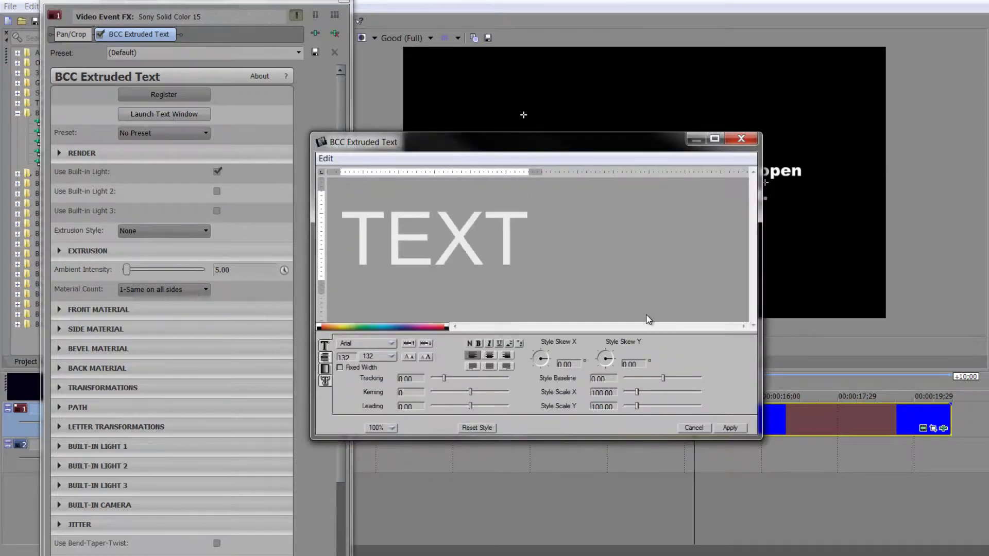
pyautogui.click(489, 355)
pyautogui.click(729, 428)
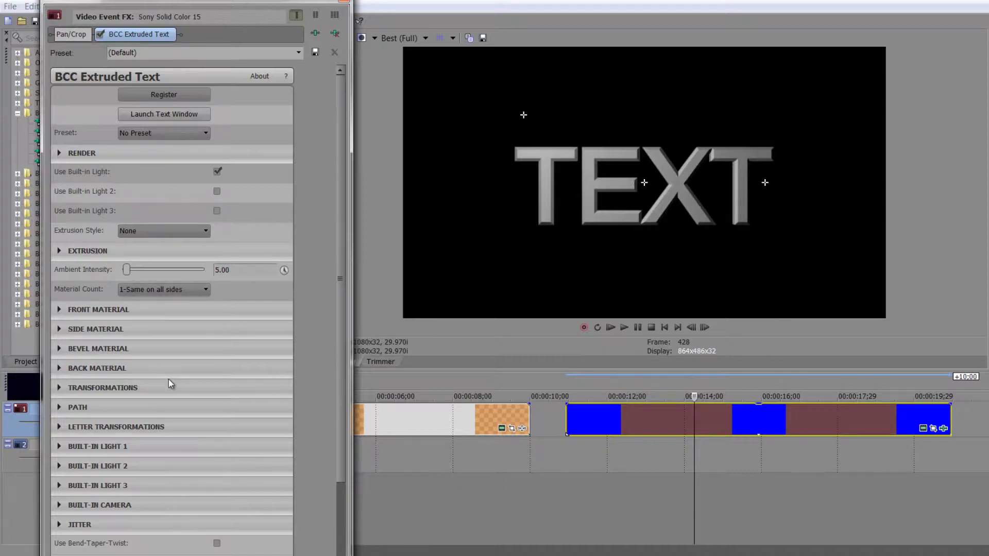
pyautogui.click(402, 444)
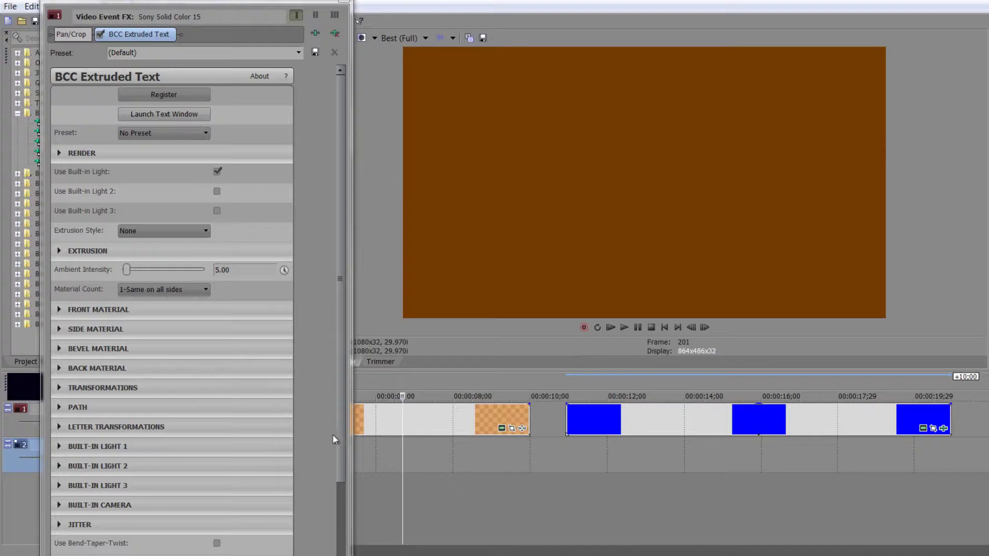
# Slide the castle photos to start near 00:00:14 under the TEXT event, then show Noise Texture presets
pyautogui.click(345, 4)
pyautogui.moveTo(216, 462); pyautogui.dragTo(765, 456)
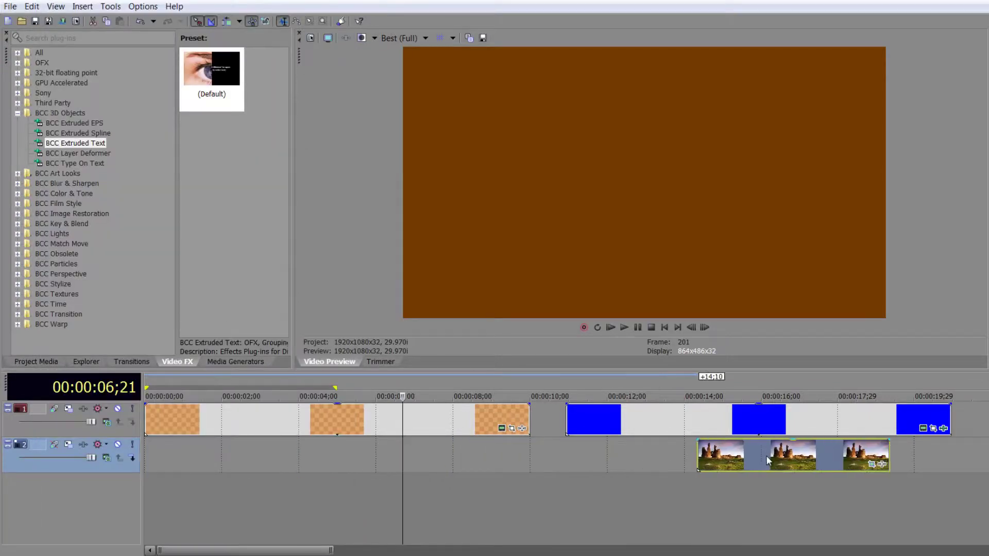
pyautogui.click(765, 506)
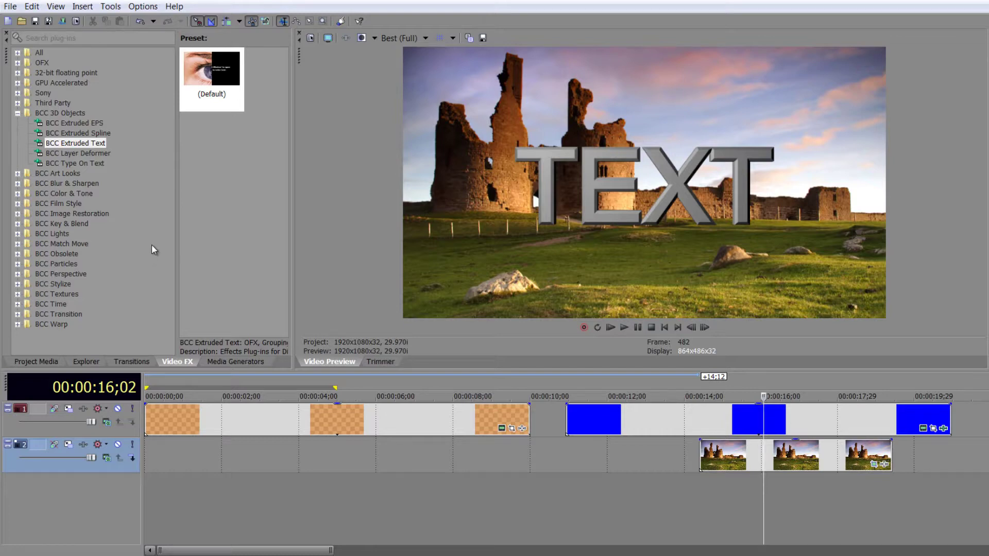
pyautogui.click(249, 362)
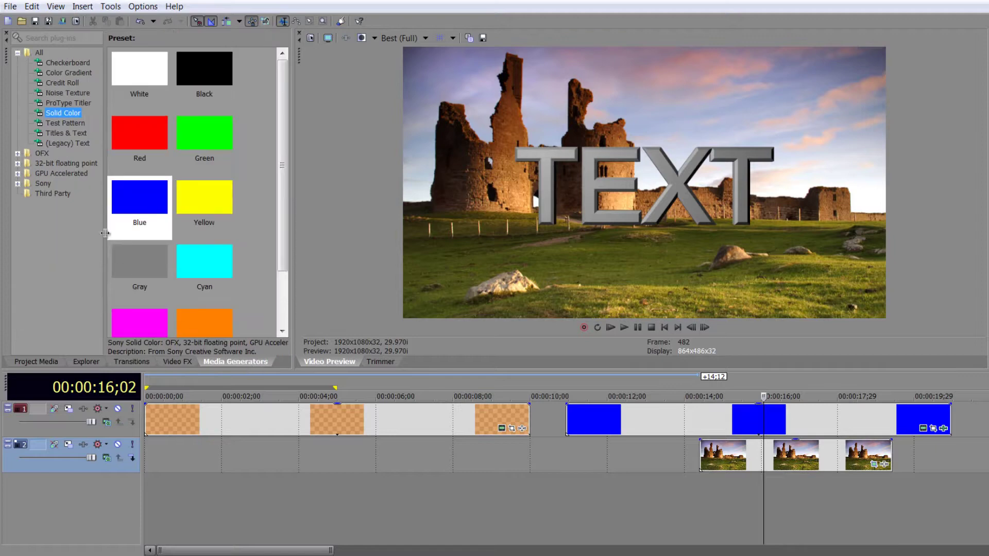
pyautogui.click(63, 93)
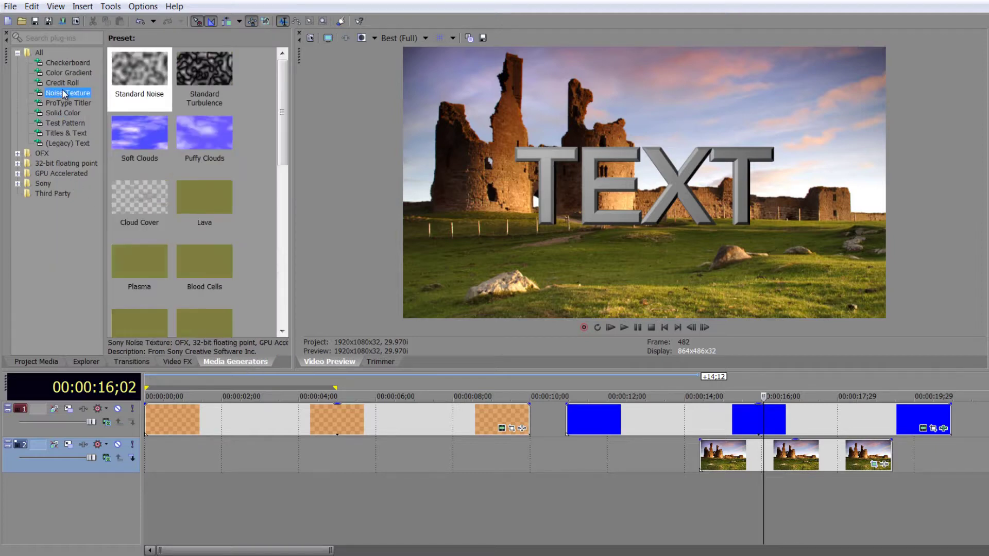